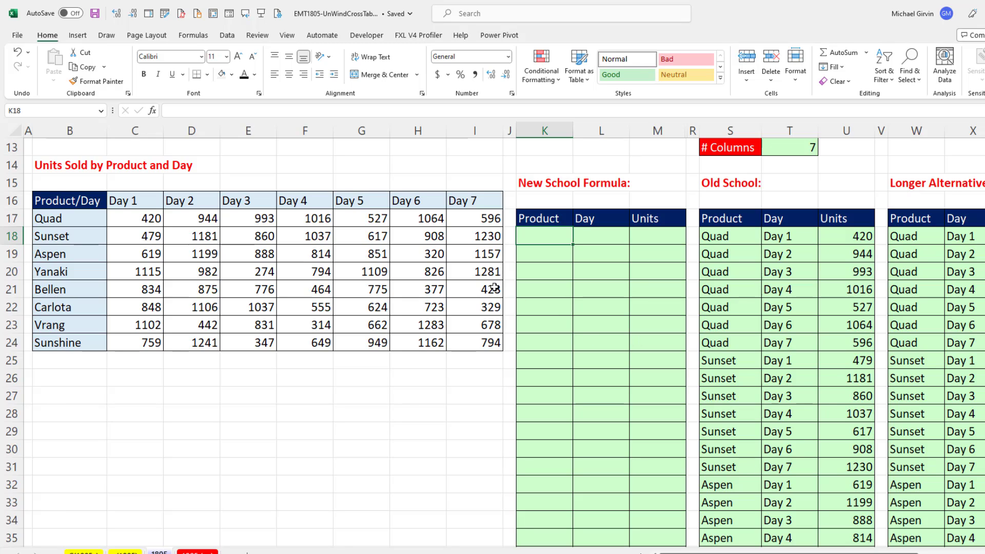
# - Review the old-school Product, Day and Units formulas in S18:U18 without changing them
pyautogui.doubleClick(749, 237)
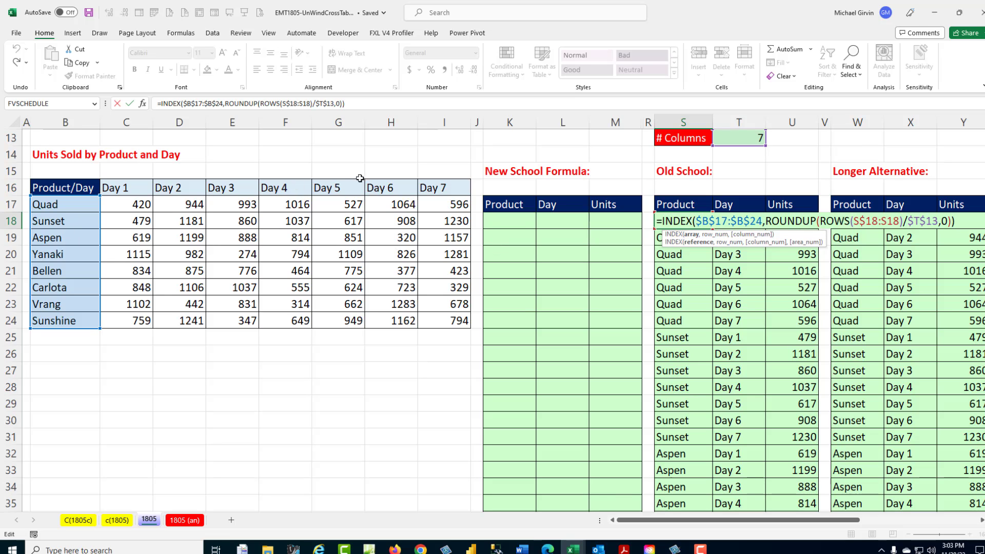
pyautogui.hotkey('ctrl', 'Return')
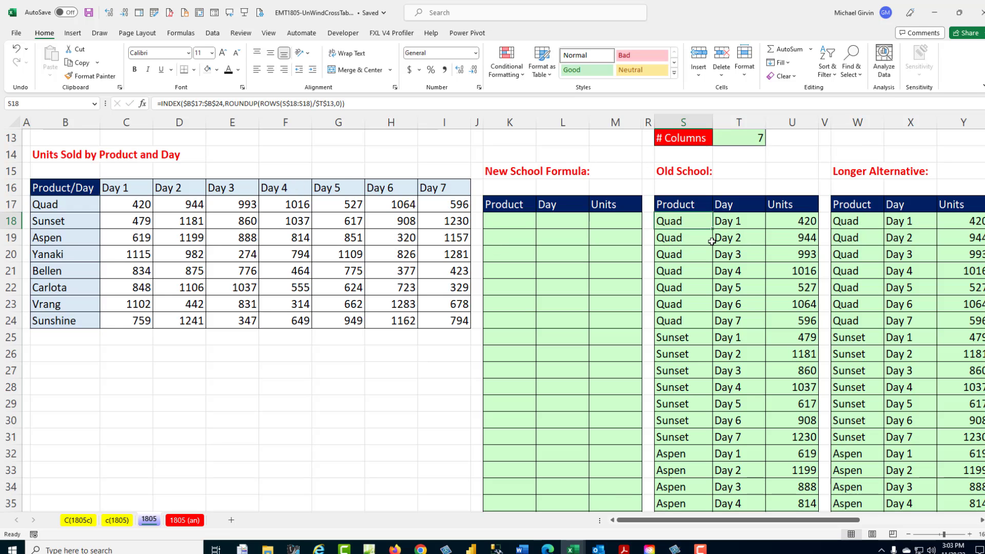
pyautogui.doubleClick(724, 221)
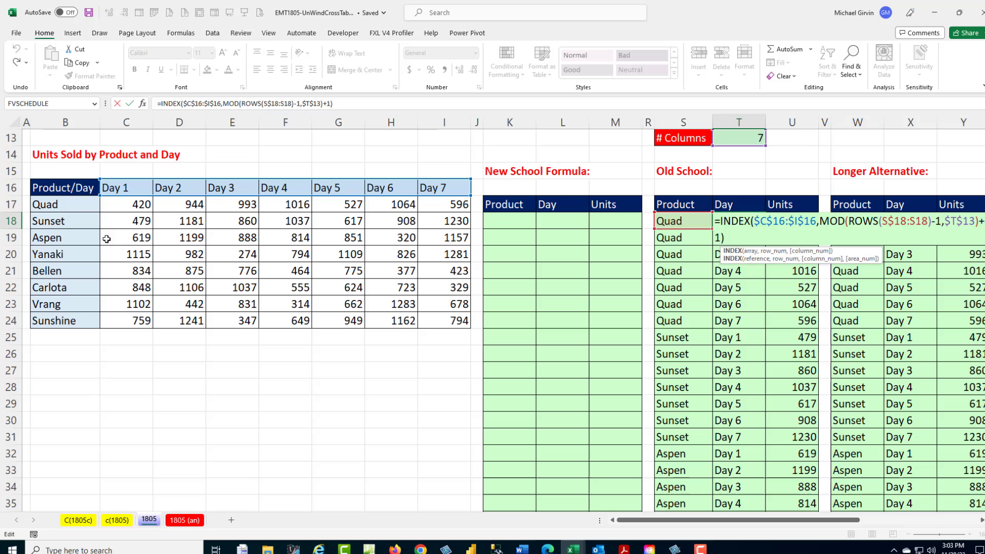
pyautogui.hotkey('ctrl', 'Return')
pyautogui.doubleClick(785, 222)
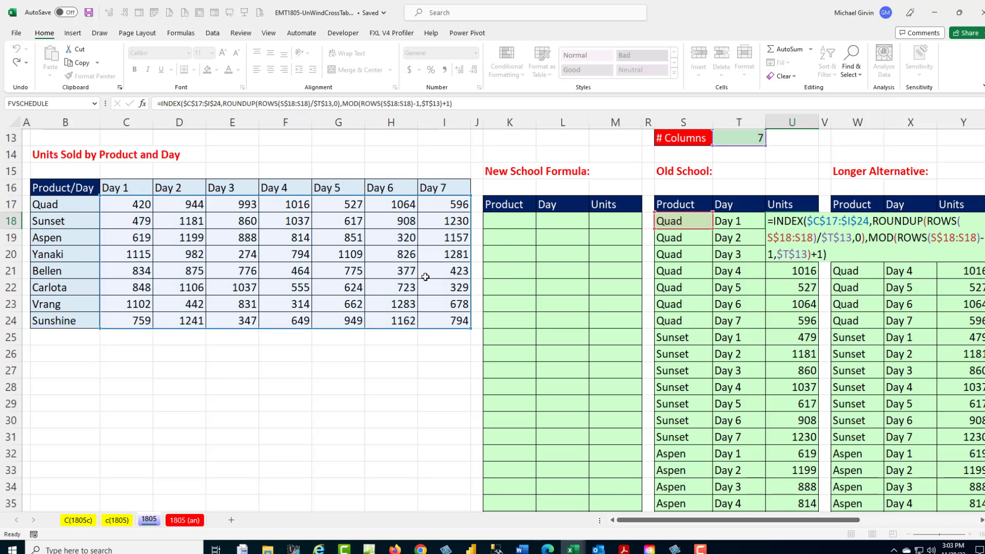
pyautogui.hotkey('ctrl', 'Return')
pyautogui.scroll(4, 320, 325)
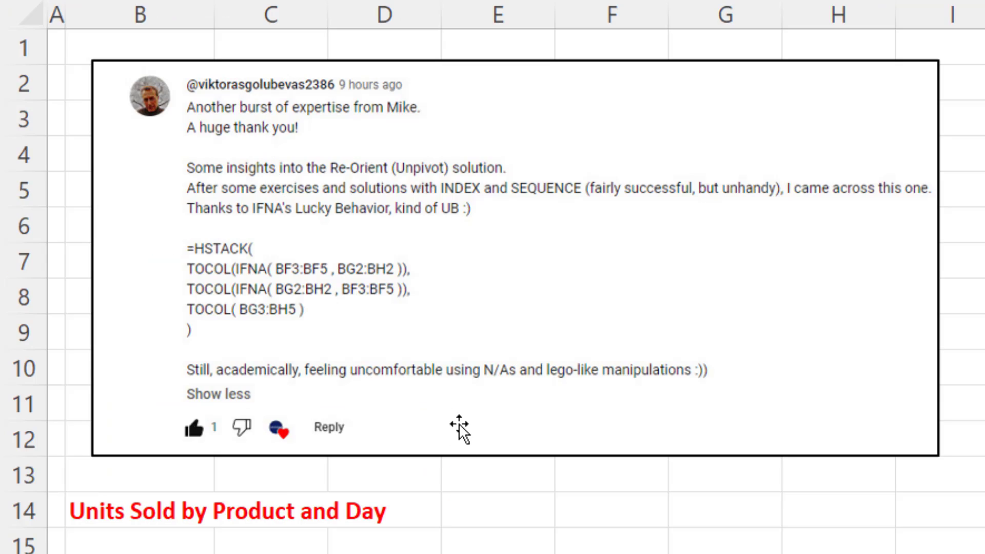
pyautogui.scroll(-5, 646, 518)
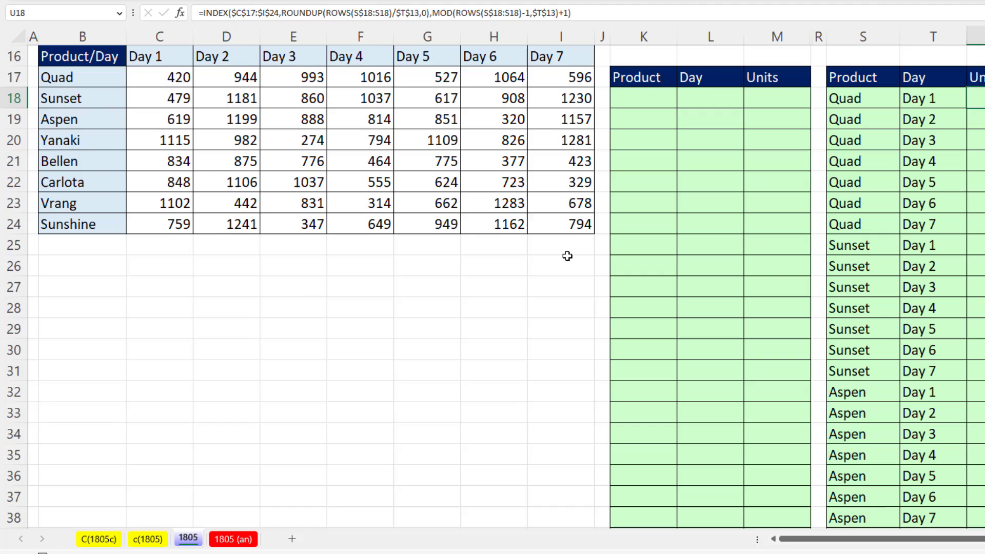
pyautogui.scroll(2, 961, 412)
# - Start an IFNA formula in K18 with the product names B17:B24 as its value
pyautogui.click(629, 226)
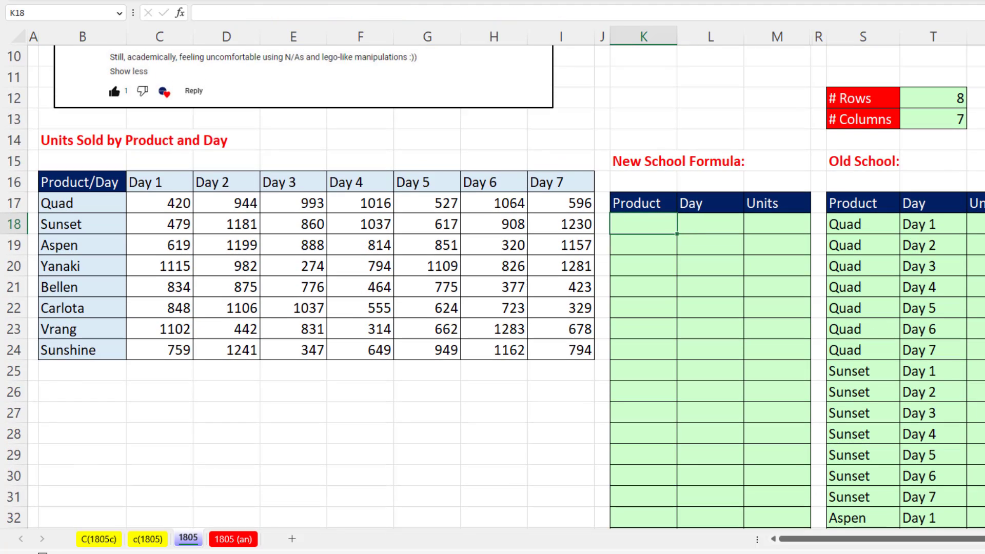
pyautogui.scroll(-1, 768, 343)
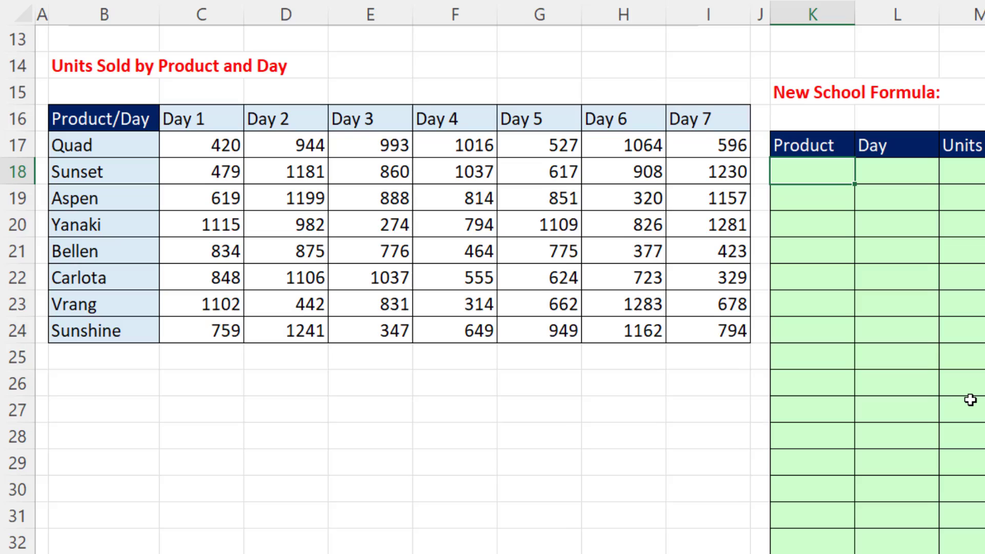
pyautogui.write('=')
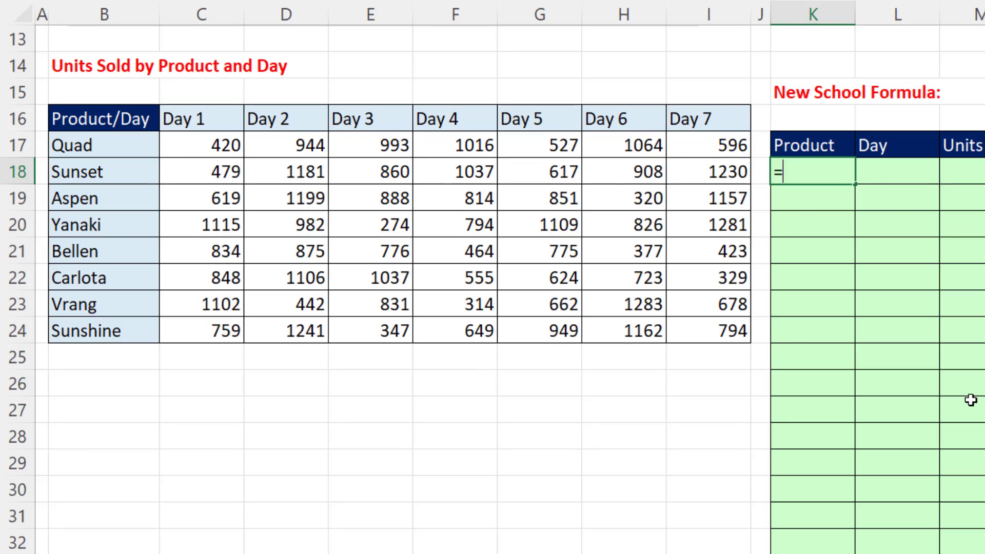
pyautogui.write('ifn')
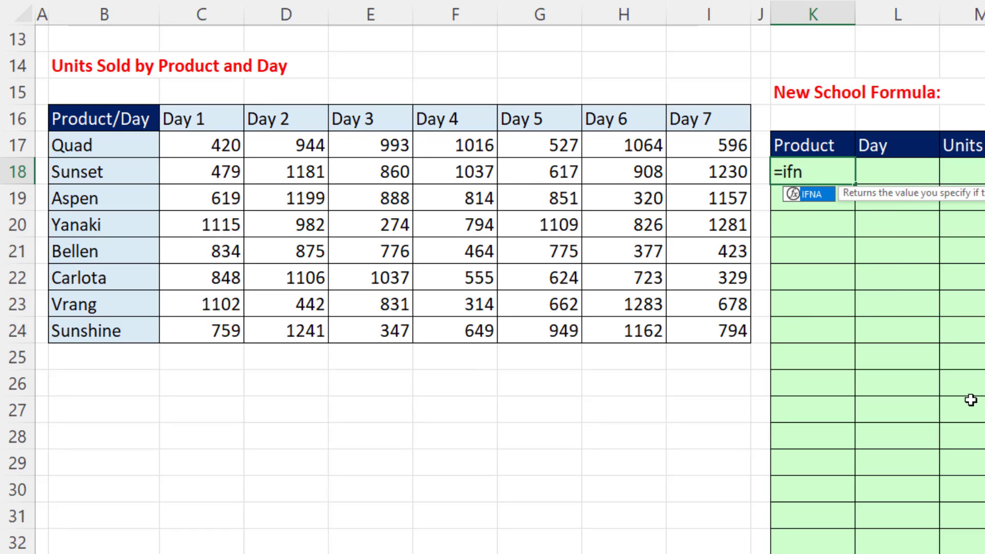
pyautogui.press('Tab')
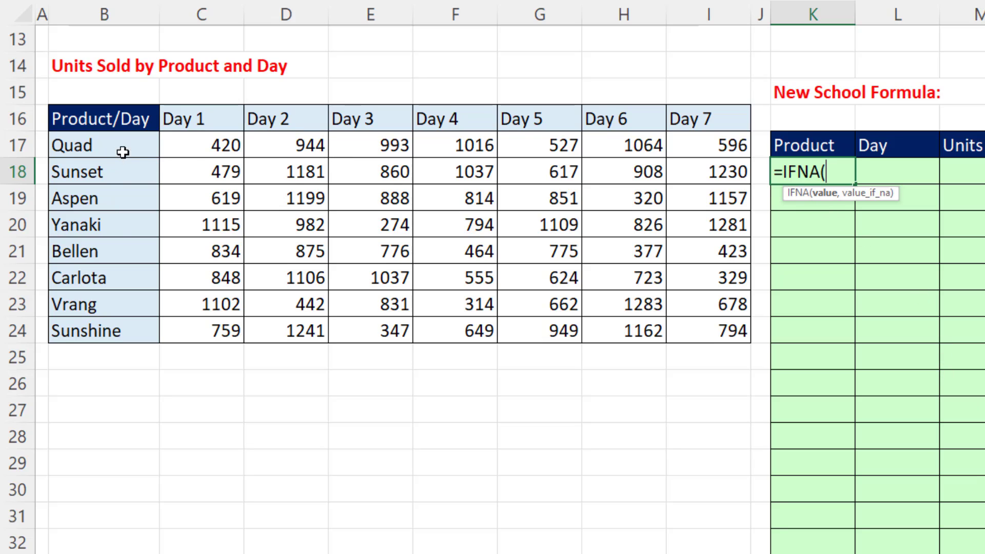
pyautogui.moveTo(125, 150); pyautogui.dragTo(127, 333)
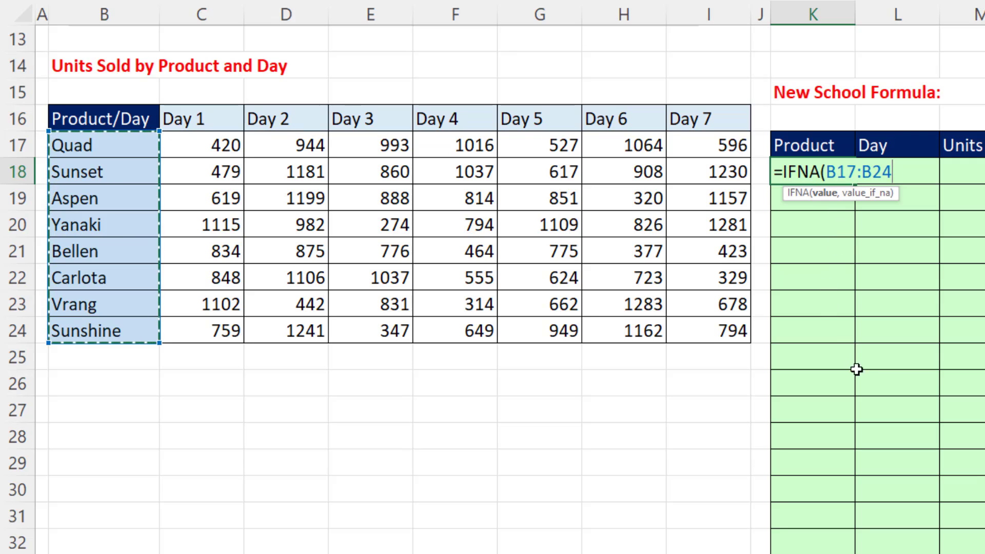
pyautogui.write(',')
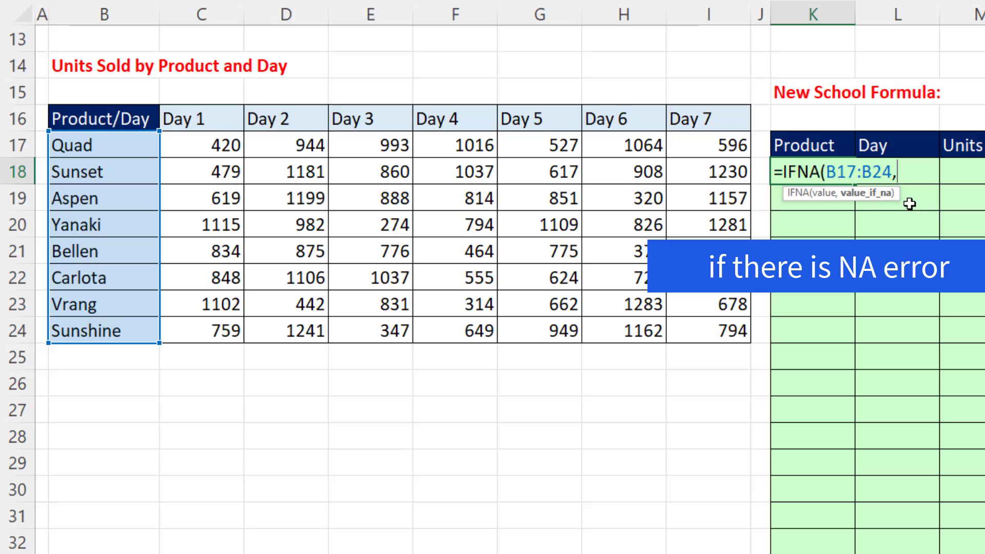
# - Add day headers C16:I16 as the fallback and commit =IFNA(B17:B24,C16:I16) in K18
pyautogui.click(815, 194)
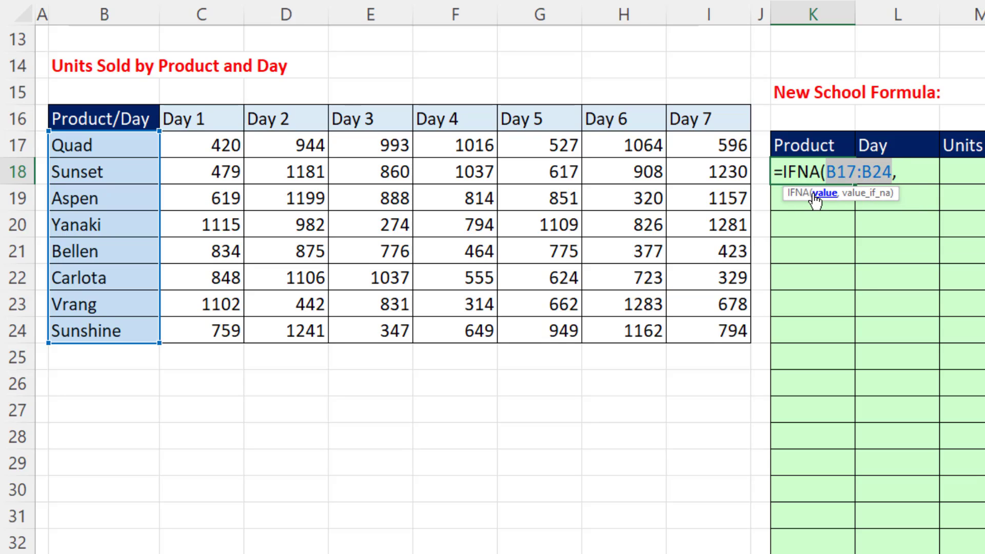
pyautogui.click(915, 177)
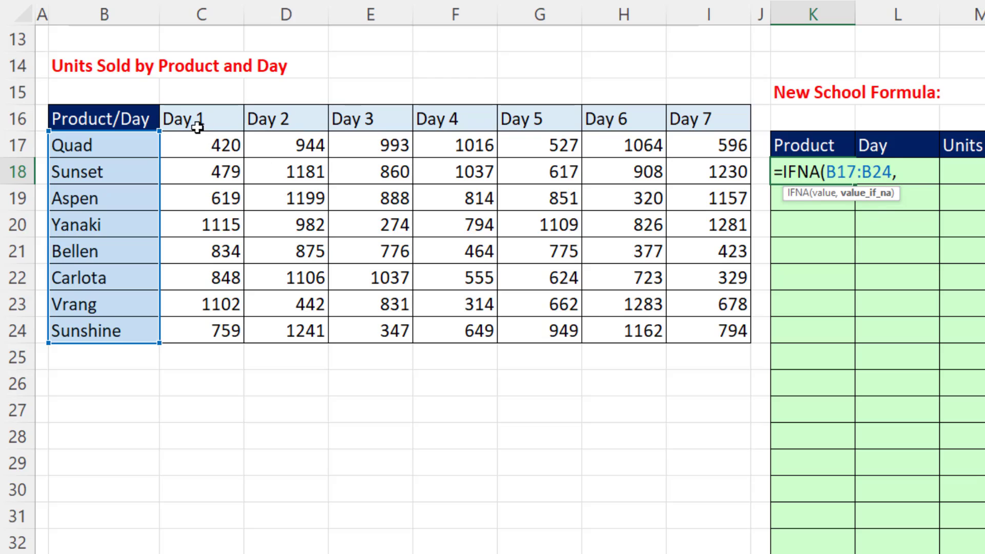
pyautogui.moveTo(197, 122); pyautogui.dragTo(685, 121)
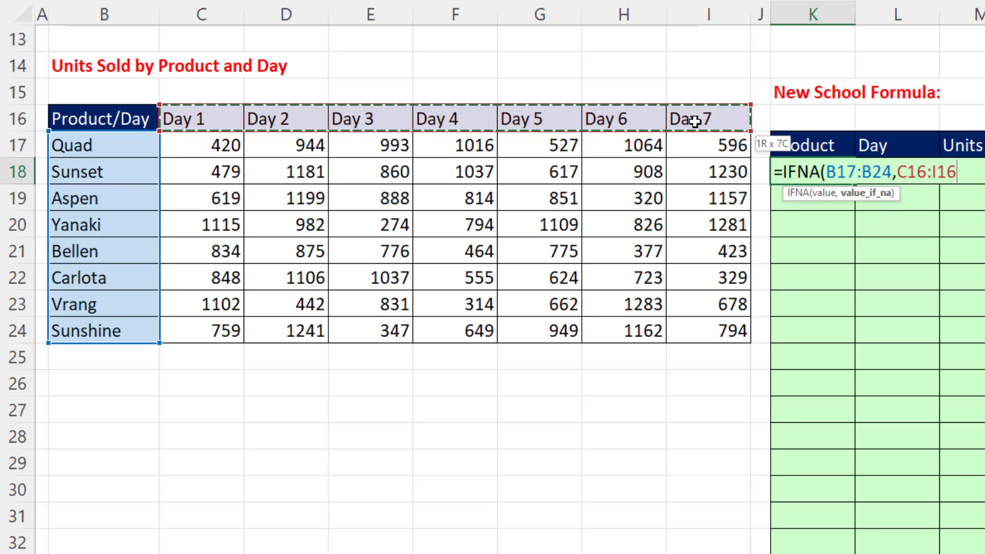
pyautogui.click(883, 194)
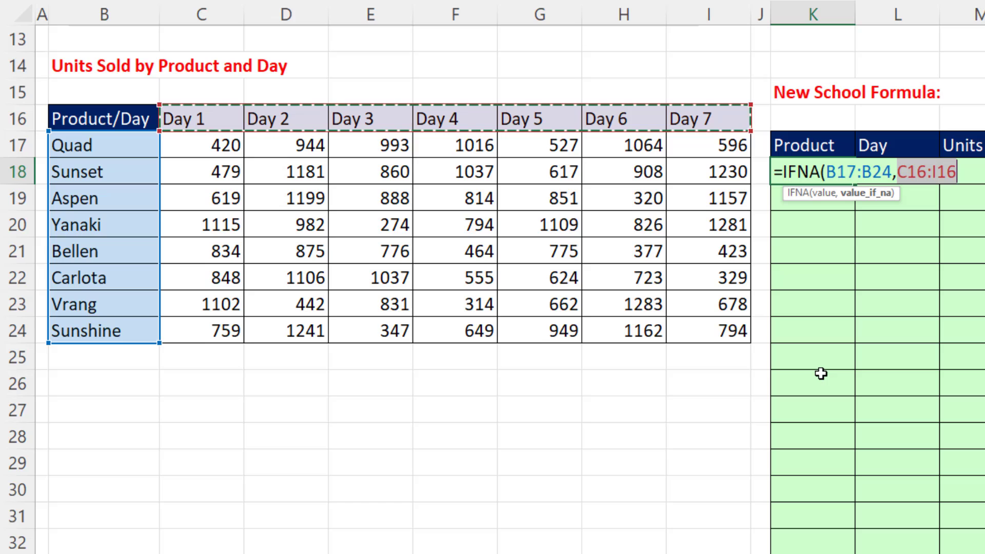
pyautogui.click(968, 170)
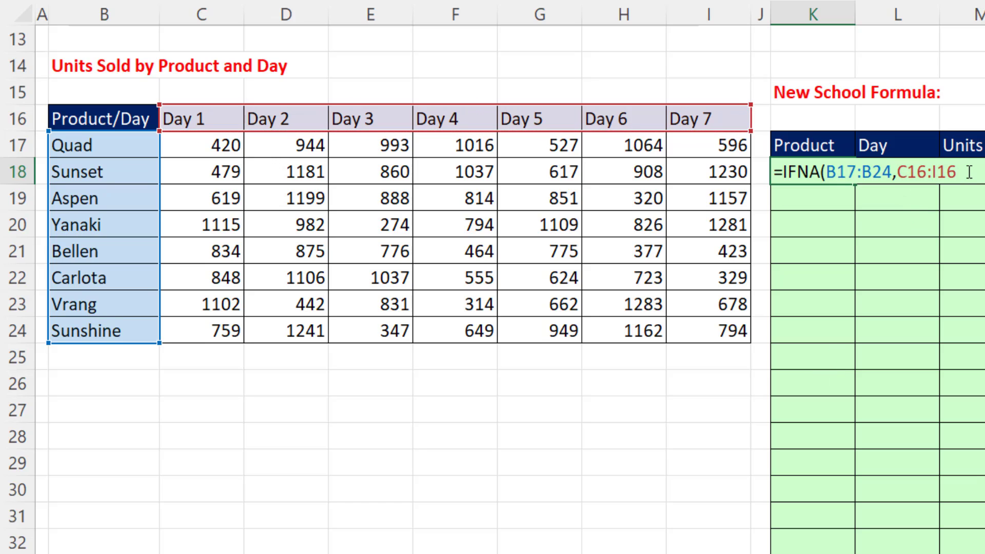
pyautogui.write(')')
pyautogui.press('Return')
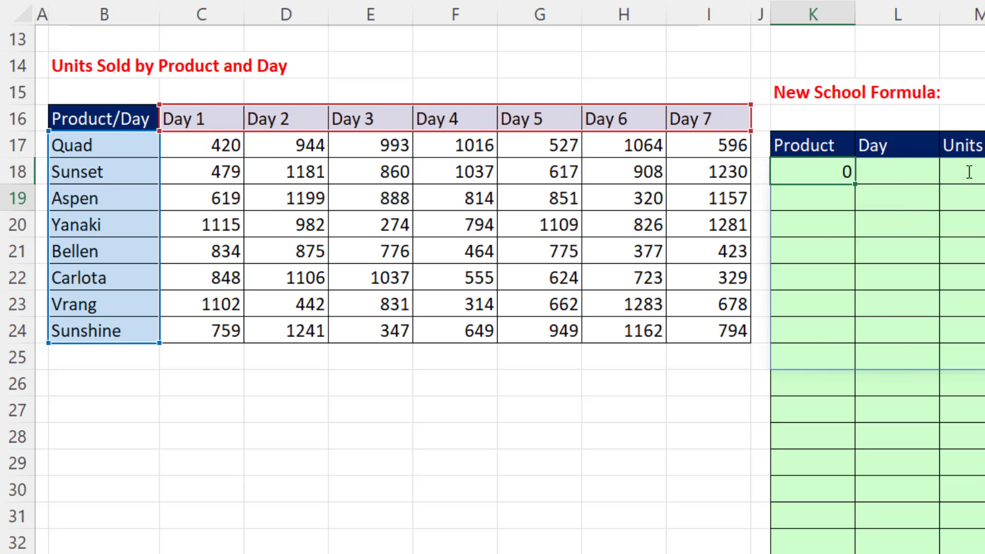
pyautogui.press('Up')
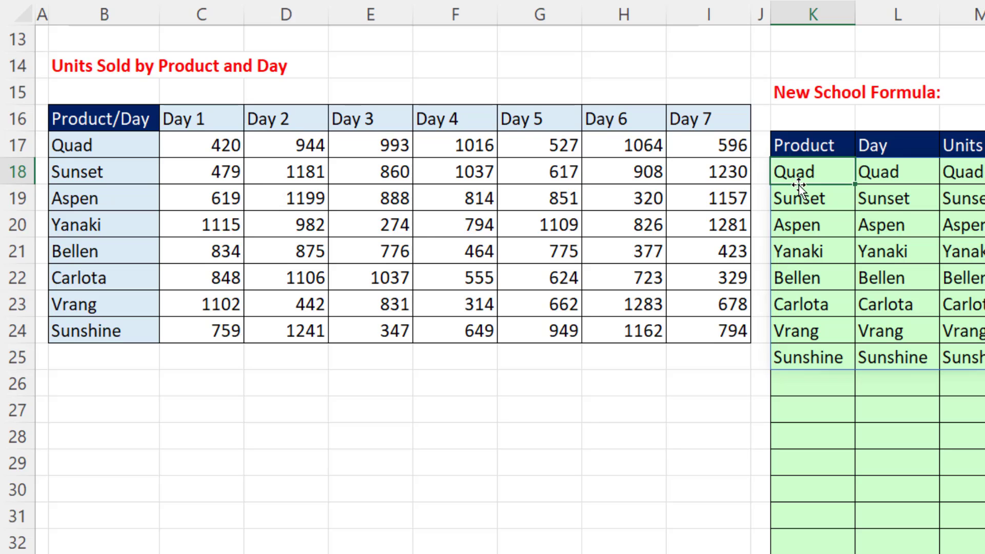
pyautogui.moveTo(798, 185); pyautogui.dragTo(184, 390)
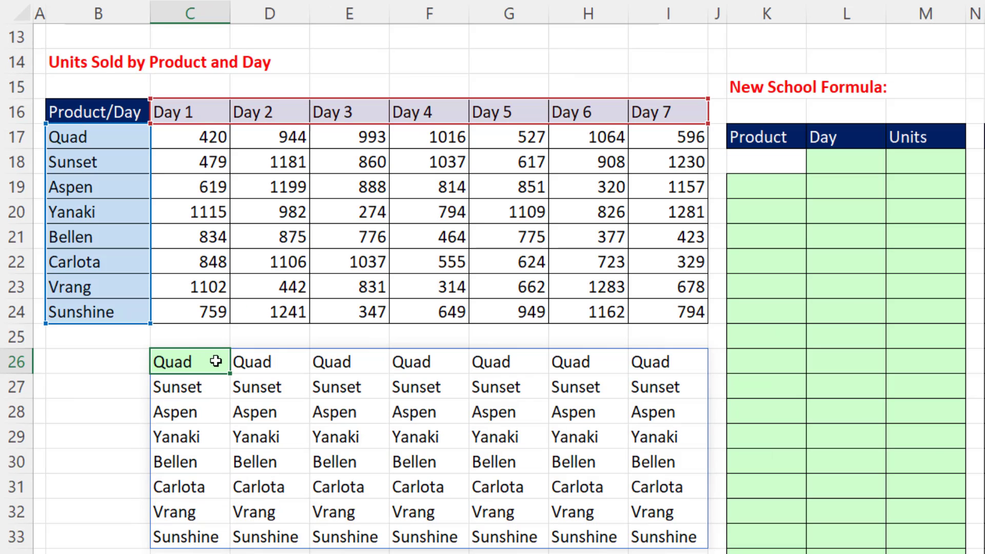
pyautogui.doubleClick(226, 381)
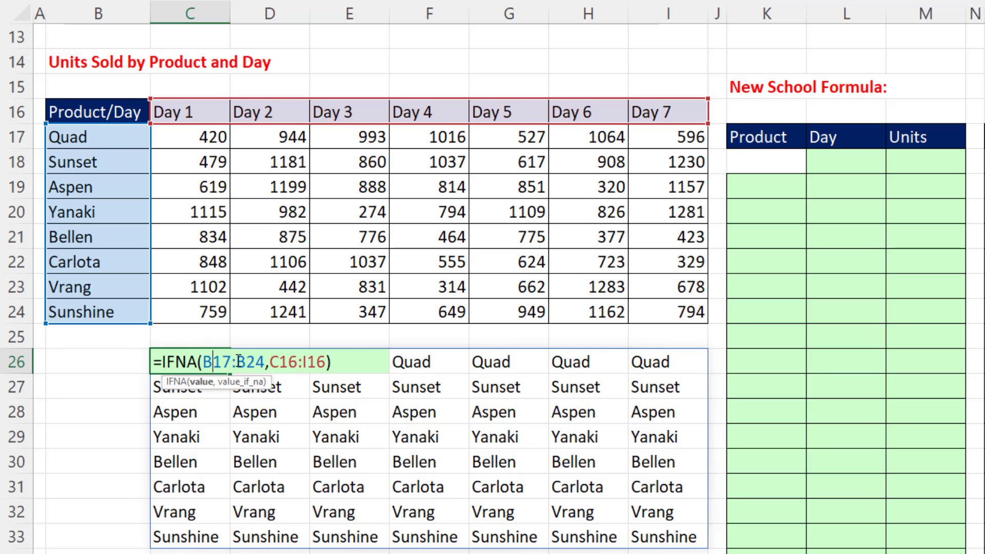
pyautogui.click(201, 382)
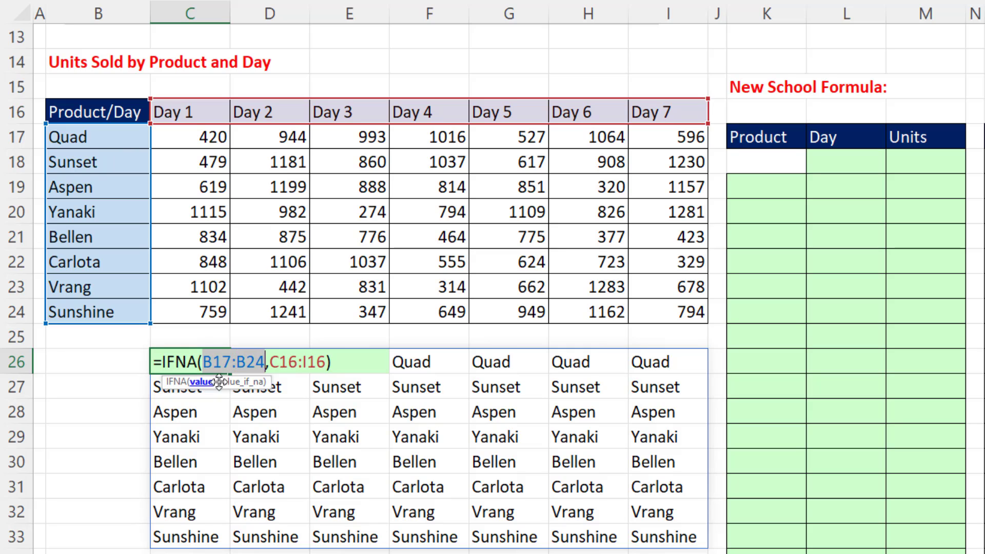
pyautogui.click(249, 383)
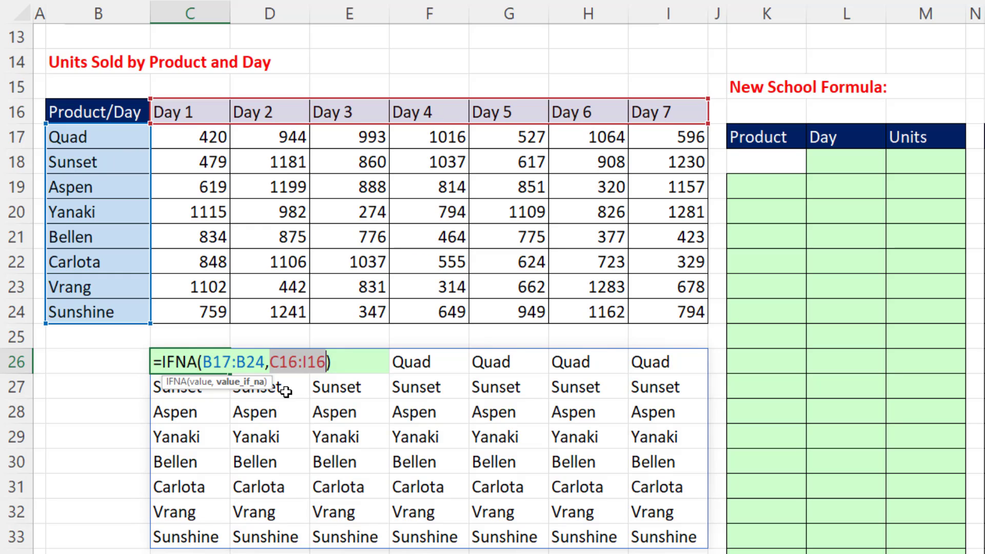
pyautogui.click(202, 386)
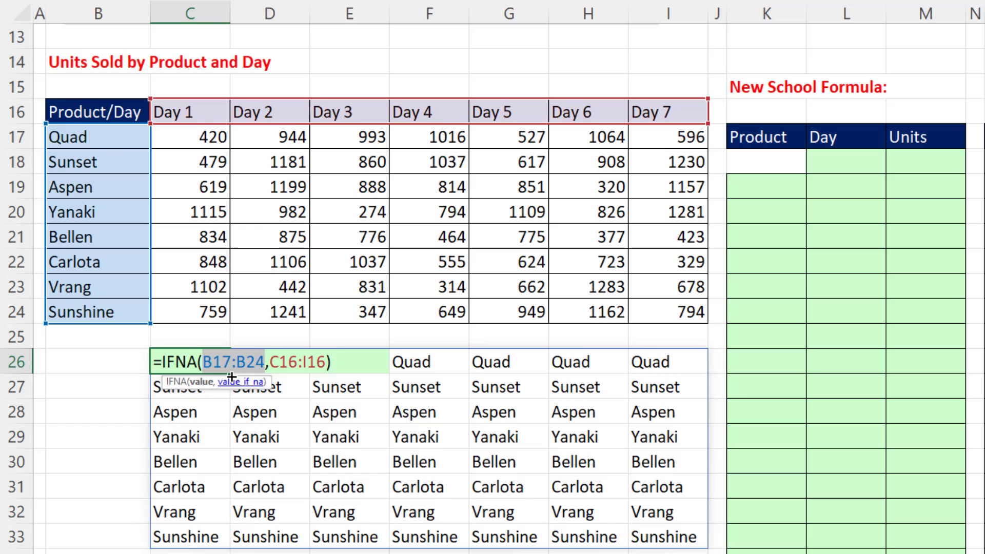
pyautogui.press('Escape')
pyautogui.hotkey('ctrl', 'z')
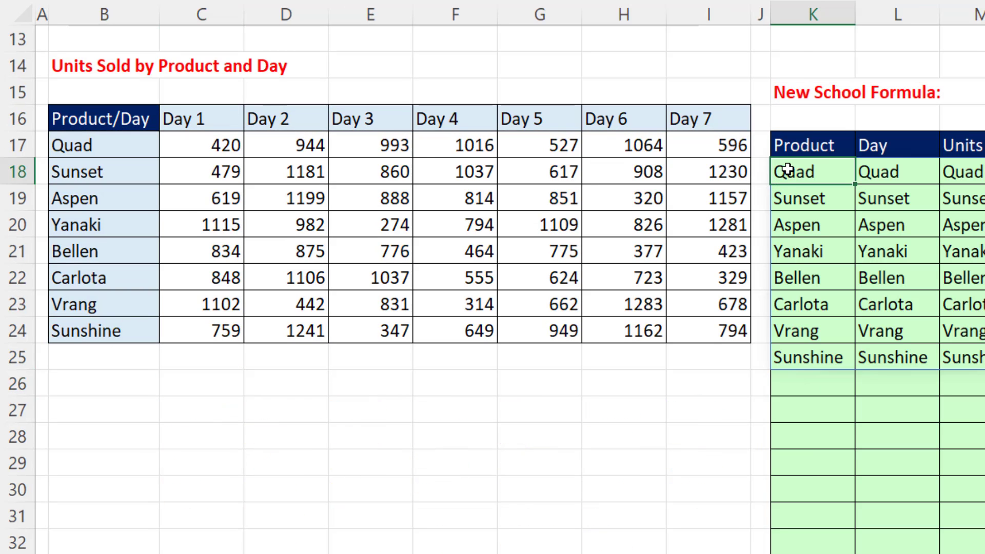
# - Wrap the K18 formula as =TOCOL(IFNA(B17:B24,C16:I16)) so each product repeats seven times
pyautogui.press('F2')
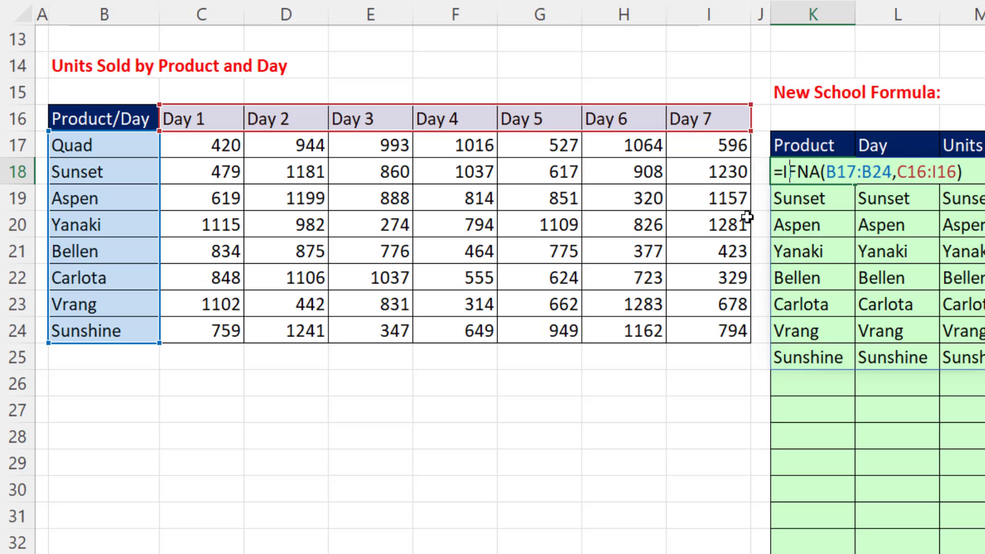
pyautogui.write('toc')
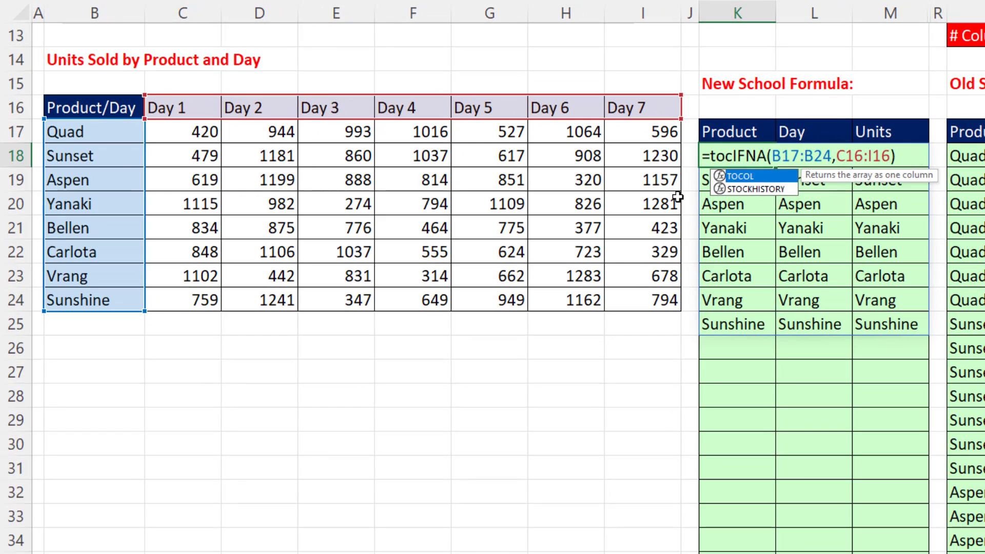
pyautogui.press('Tab')
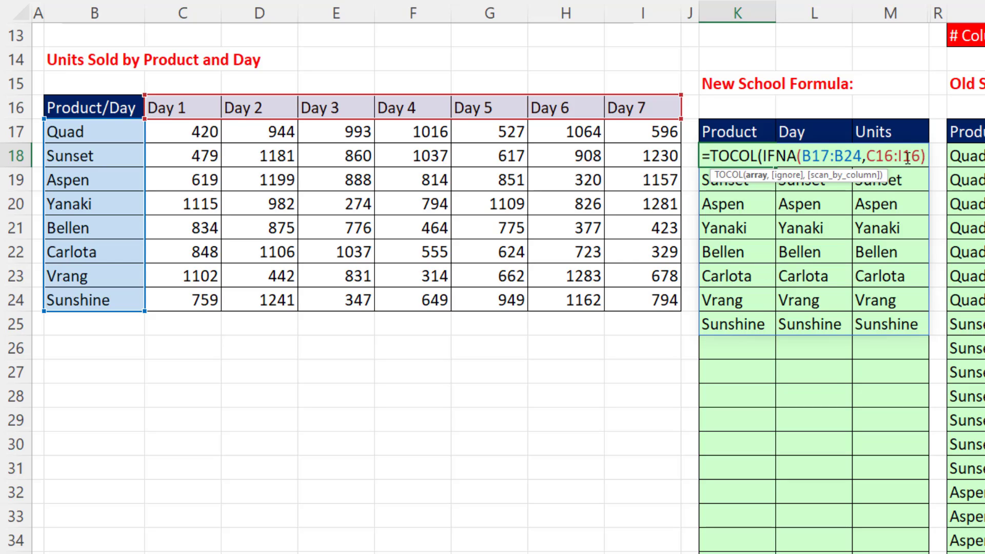
pyautogui.click(926, 155)
pyautogui.write(')')
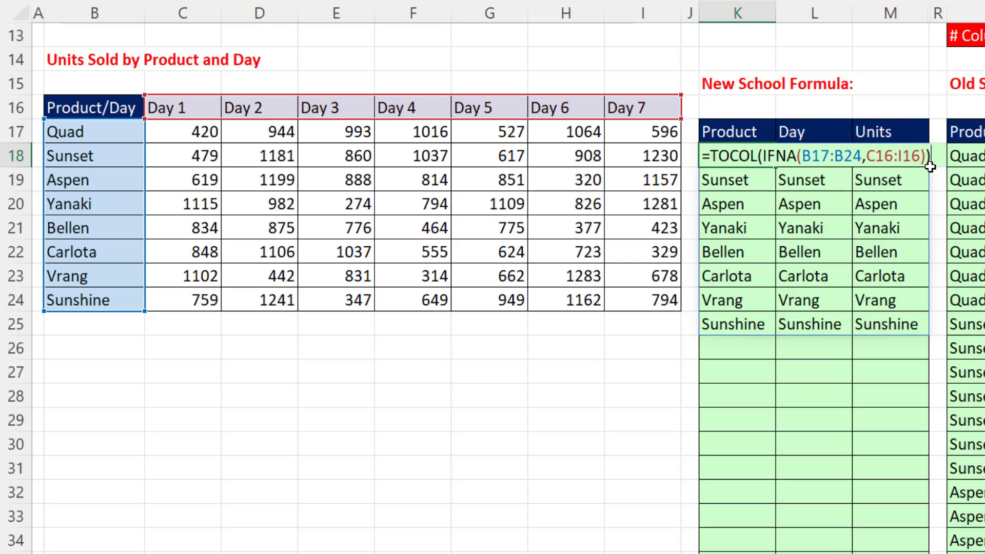
pyautogui.click(897, 158)
pyautogui.doubleClick(896, 158)
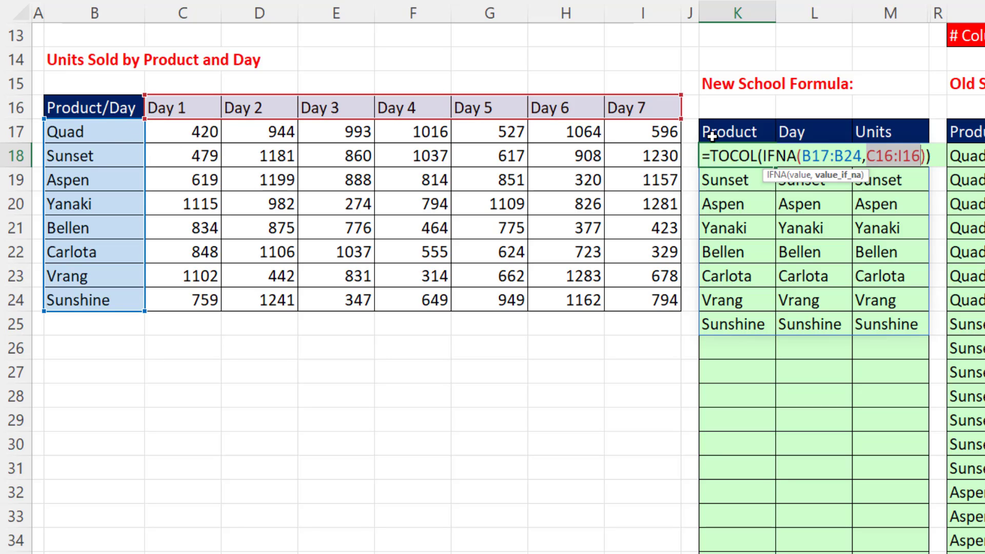
pyautogui.hotkey('ctrl', 'Return')
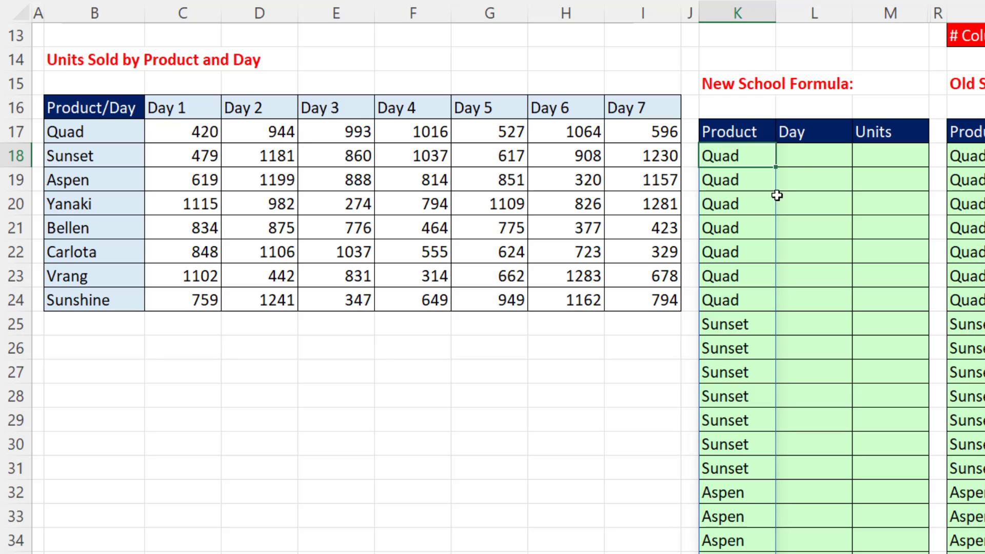
# - Enter =IFNA(C16:I16,B17:B24) in L18 to repeat the day headers for every product
pyautogui.click(804, 163)
pyautogui.write('=ifn')
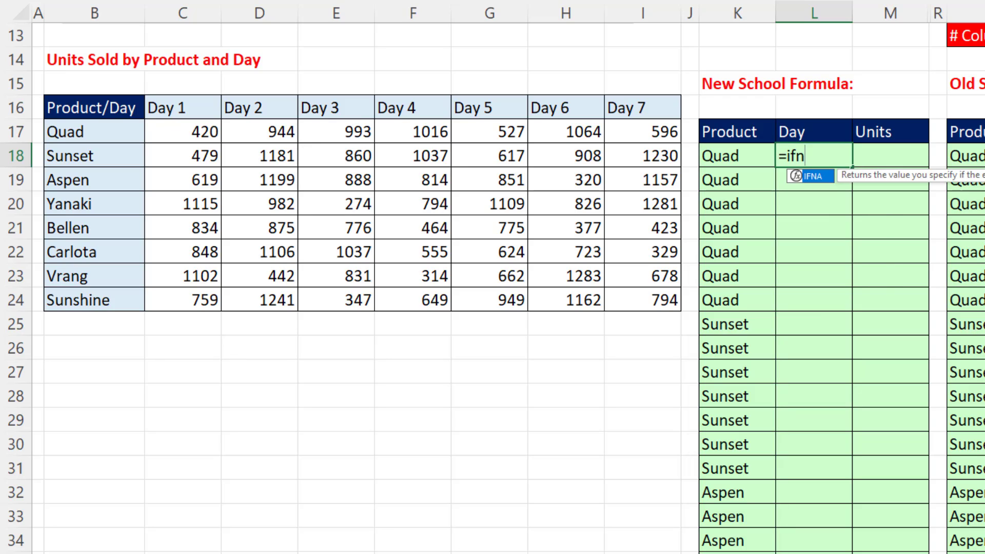
pyautogui.press('Tab')
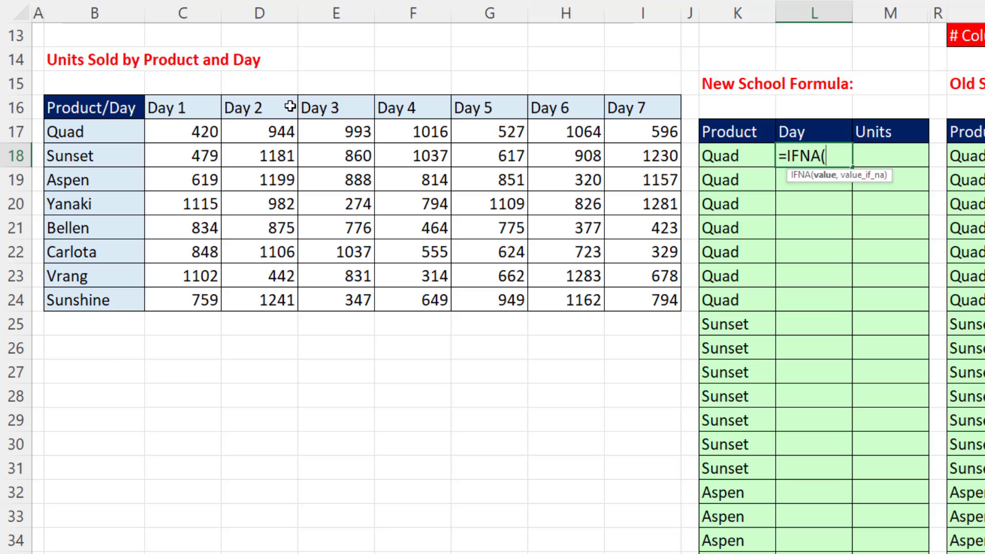
pyautogui.moveTo(209, 107); pyautogui.dragTo(671, 100)
pyautogui.write(',')
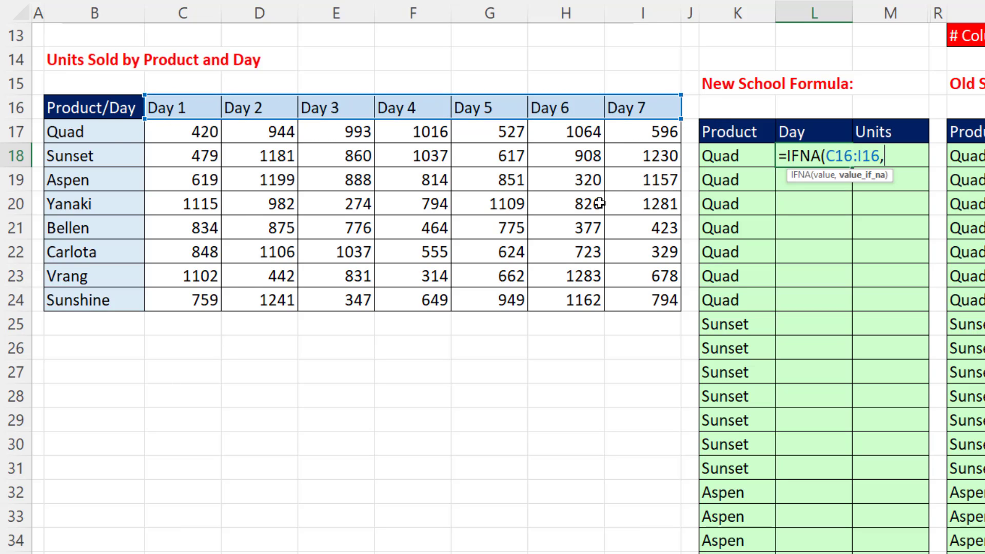
pyautogui.moveTo(94, 128); pyautogui.dragTo(103, 303)
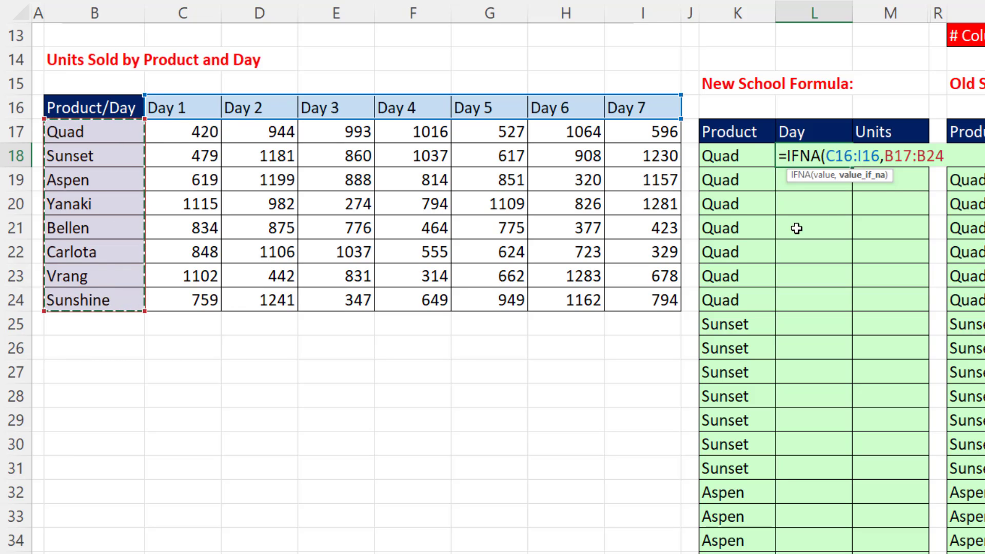
pyautogui.write(')')
pyautogui.hotkey('ctrl', 'Return')
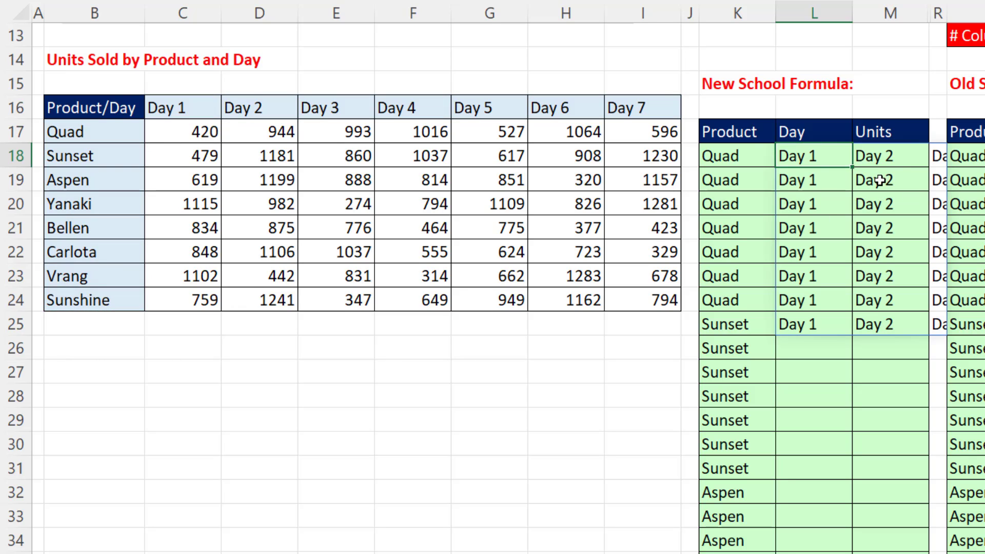
# - Undo the accidental move of L18, then wrap its formula in TOCOL for the Day column
pyautogui.moveTo(833, 168); pyautogui.dragTo(137, 372)
pyautogui.hotkey('ctrl', 'z')
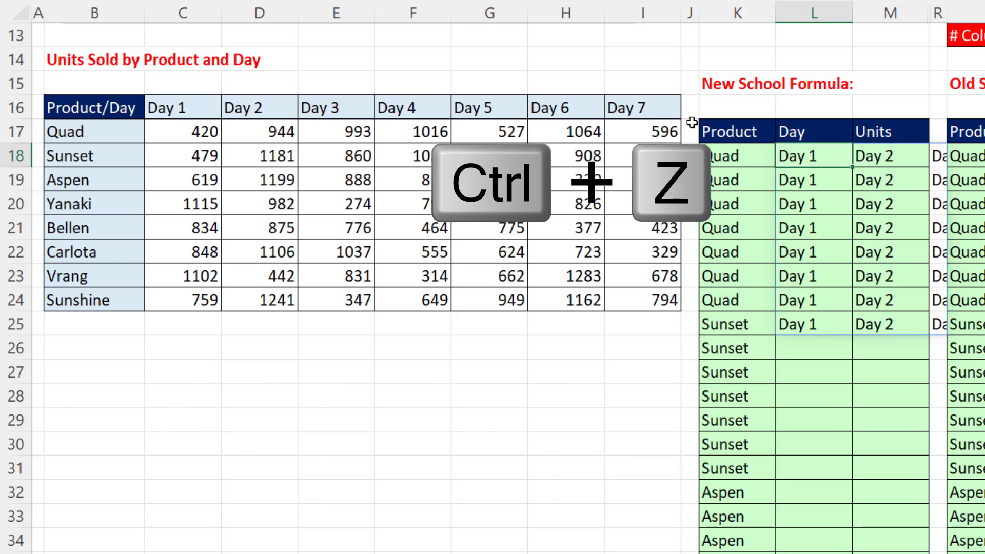
pyautogui.doubleClick(792, 170)
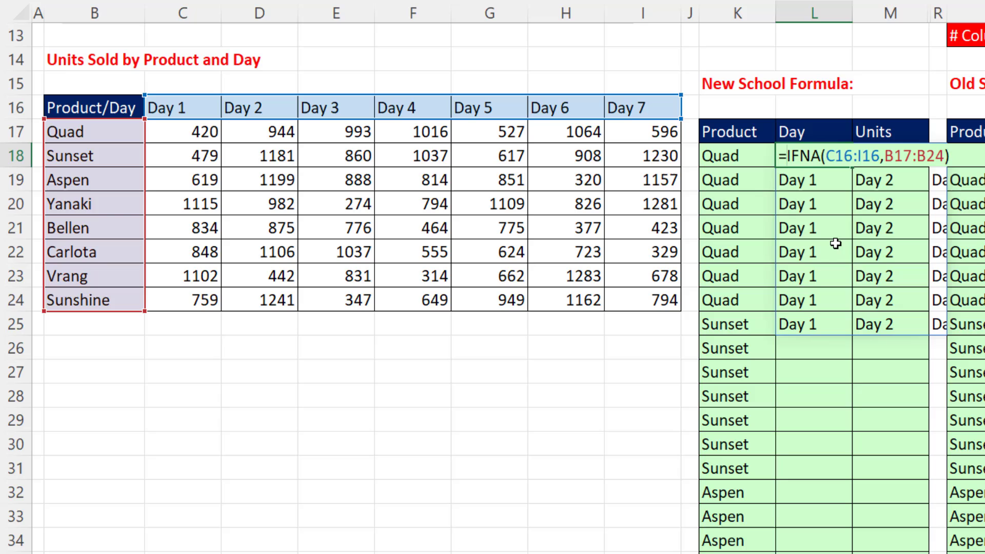
pyautogui.write('toc')
pyautogui.press('Tab')
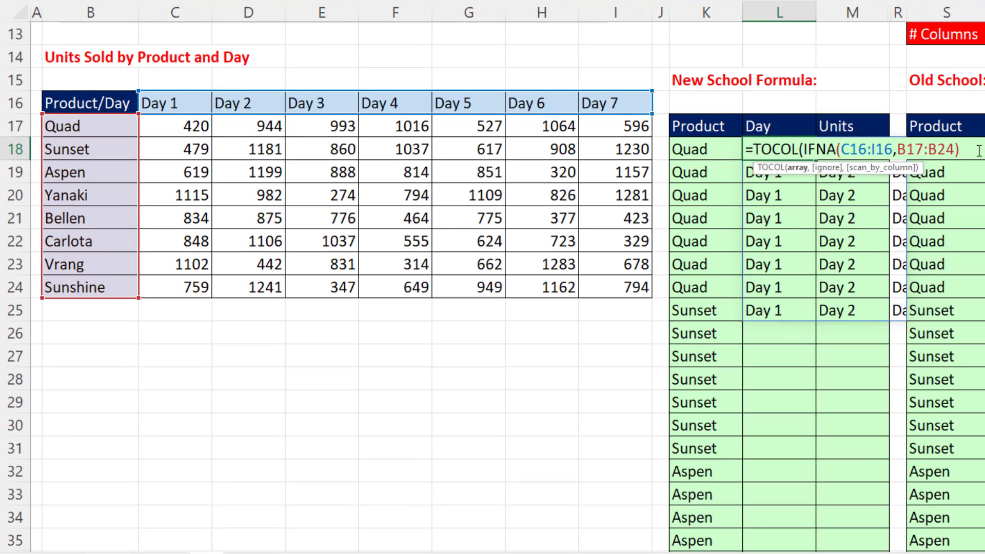
pyautogui.write(')')
pyautogui.hotkey('ctrl', 'Return')
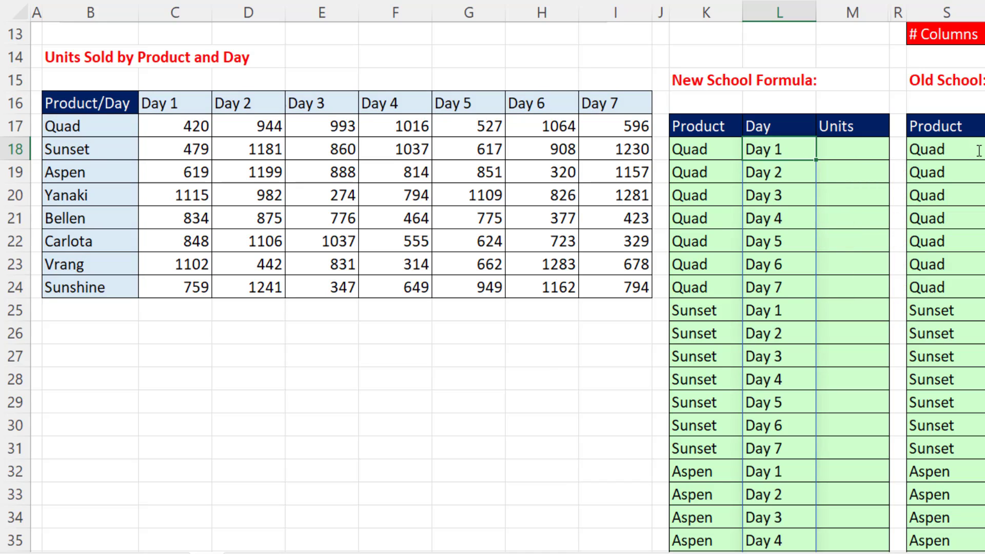
# - Trace Quad's Day 1 and Day 2 units (420, 944) from the source table to the result rows
pyautogui.click(109, 128)
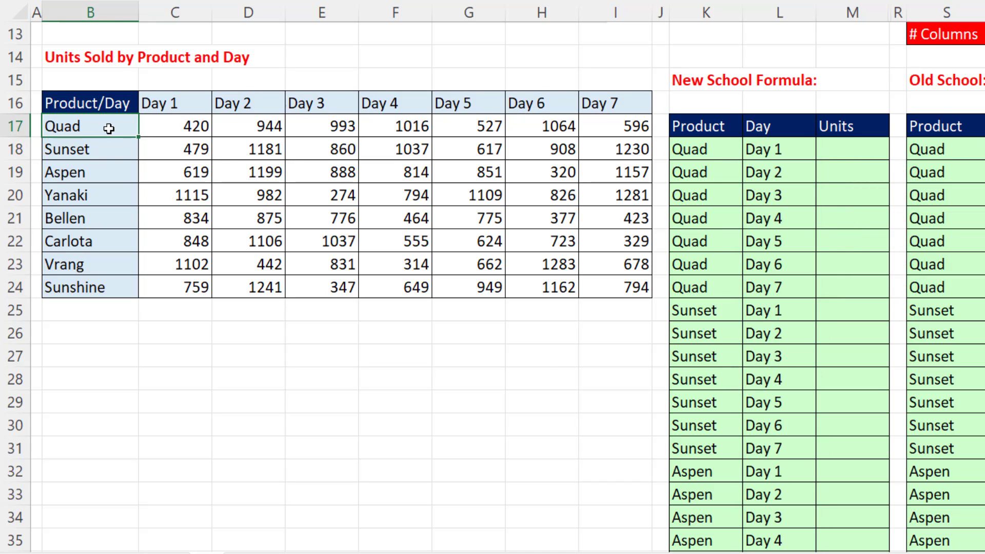
pyautogui.click(198, 126)
pyautogui.moveTo(672, 154); pyautogui.dragTo(790, 153)
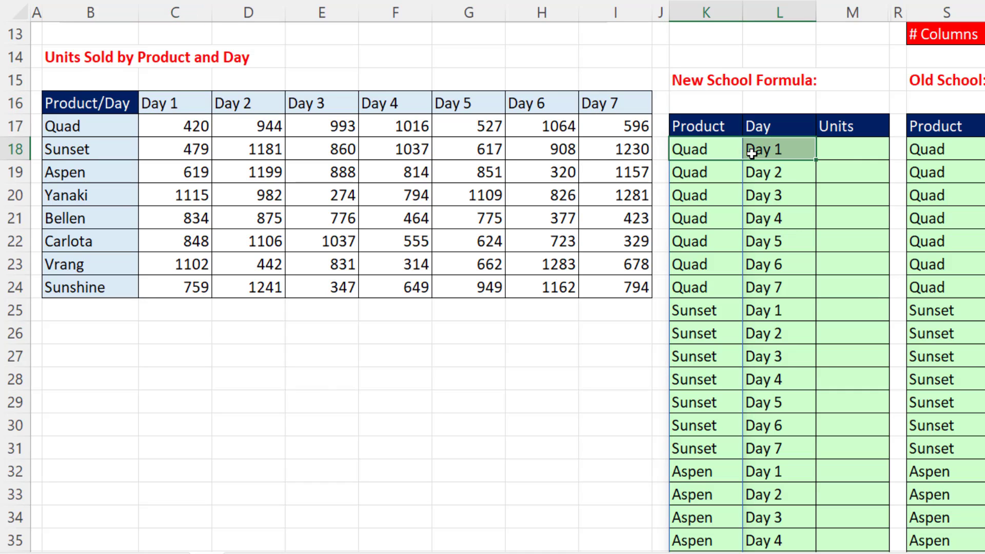
pyautogui.click(842, 154)
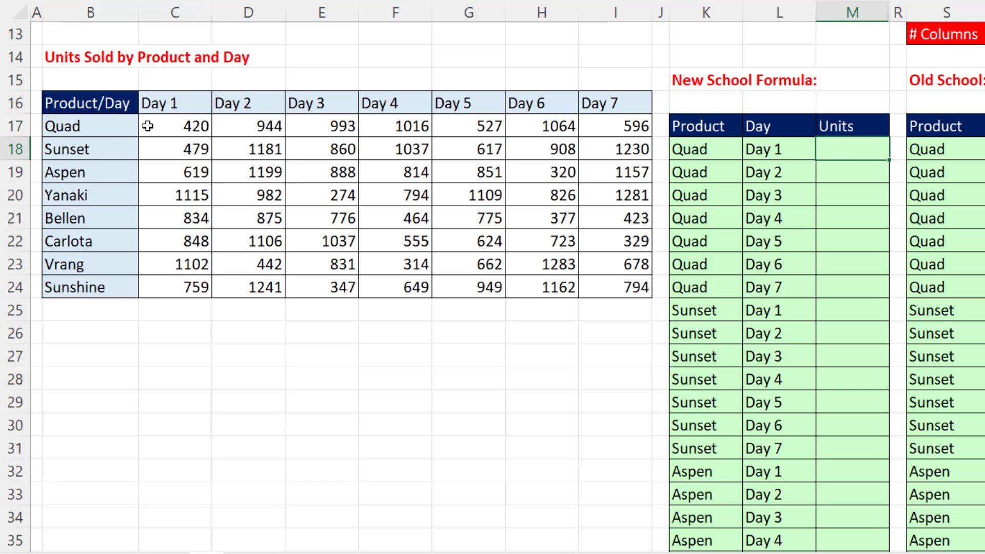
pyautogui.click(83, 127)
pyautogui.click(256, 127)
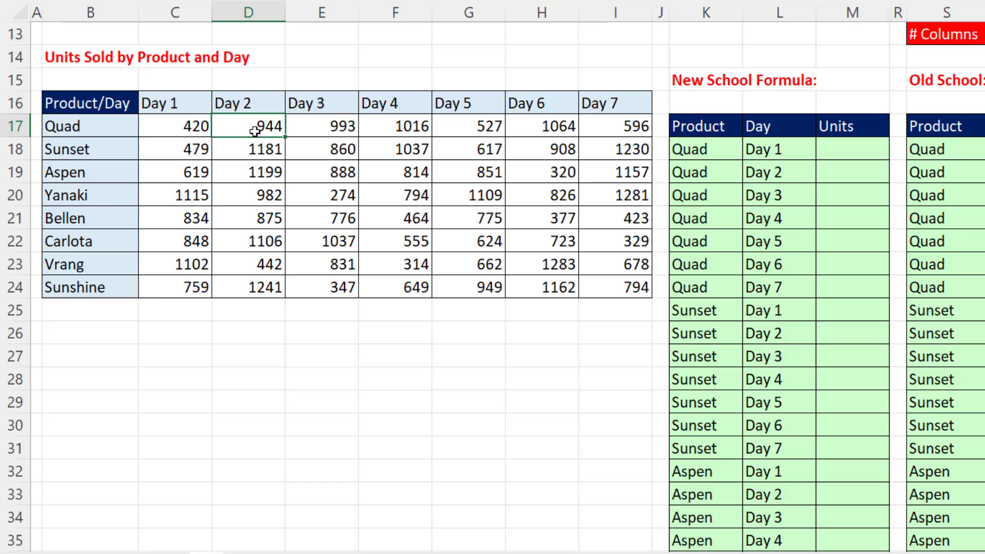
pyautogui.click(729, 176)
pyautogui.click(790, 181)
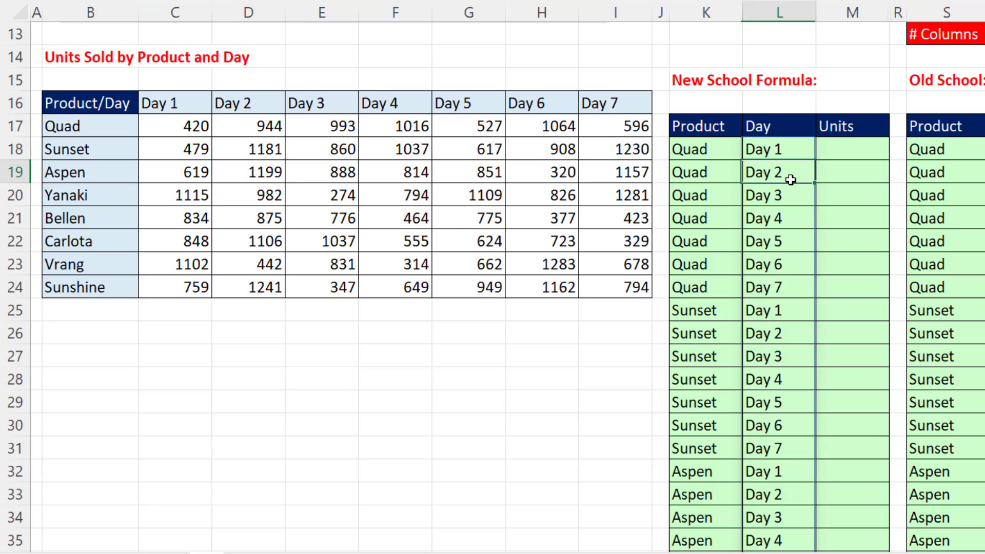
pyautogui.click(851, 176)
# - Enter =TOCOL(C17:I24) in M18 to spill the units down the Units column
pyautogui.click(853, 151)
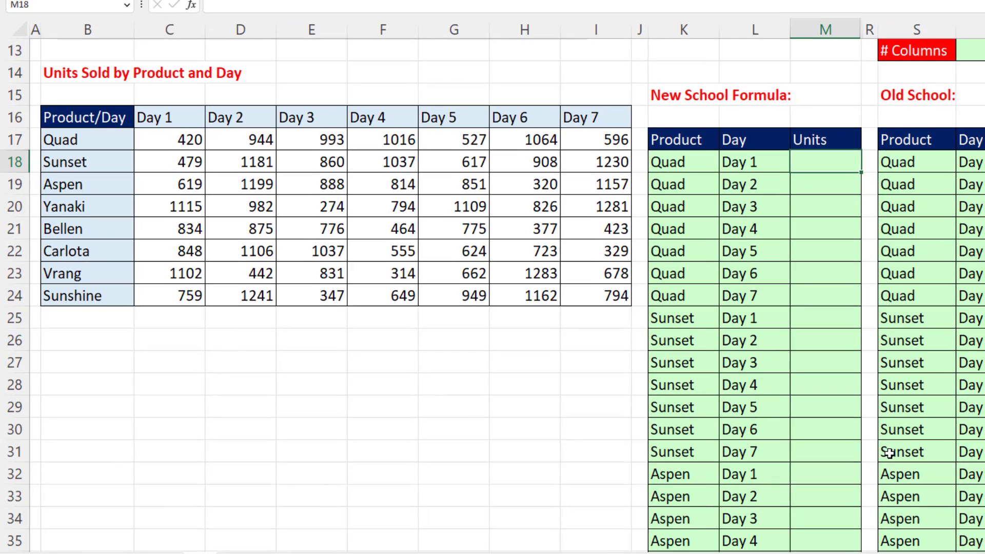
pyautogui.write('=toc')
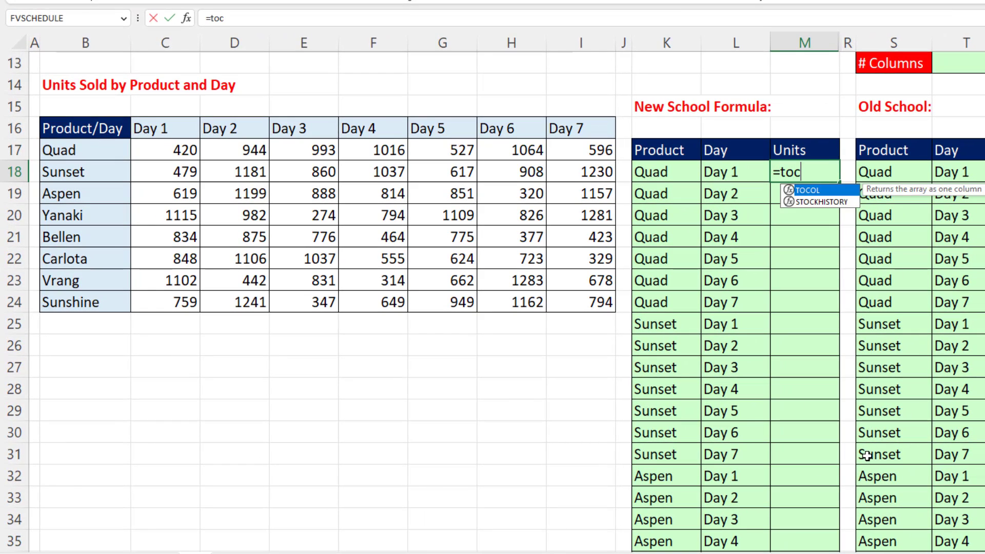
pyautogui.press('Tab')
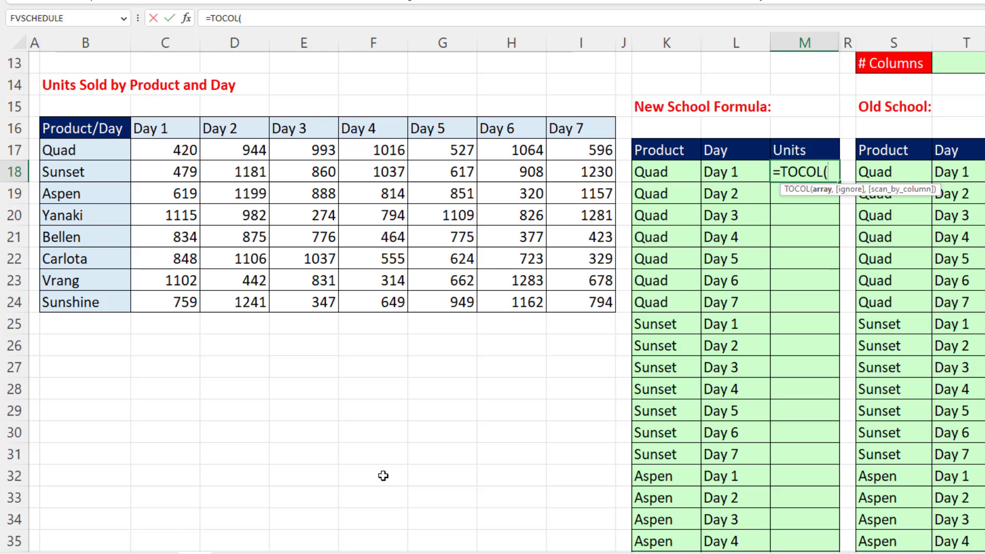
pyautogui.moveTo(184, 152); pyautogui.dragTo(559, 306)
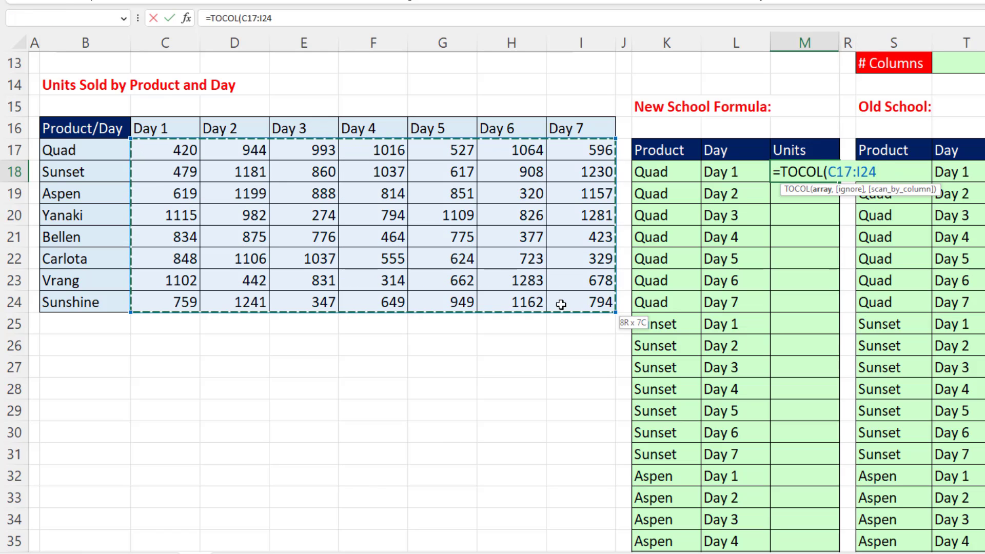
pyautogui.write(')')
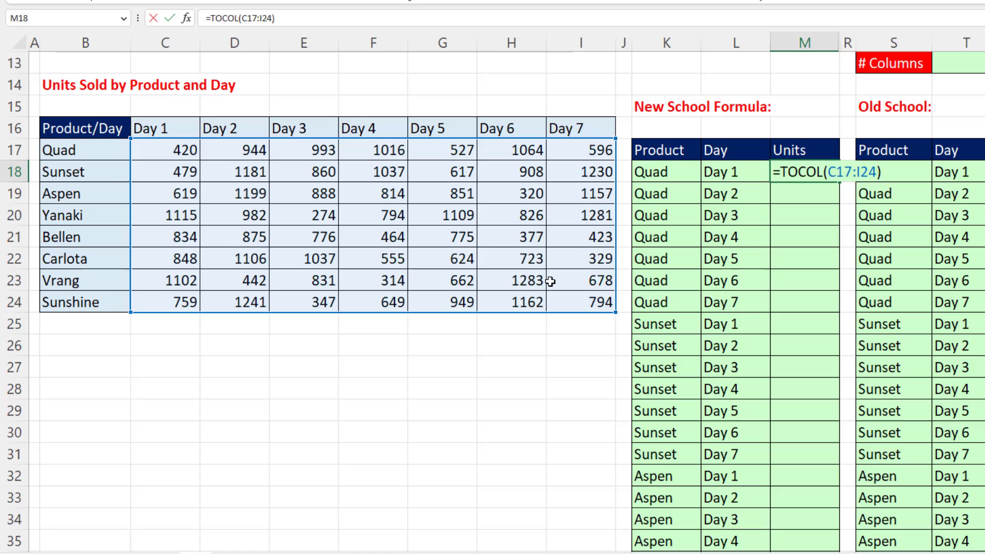
pyautogui.hotkey('ctrl', 'Return')
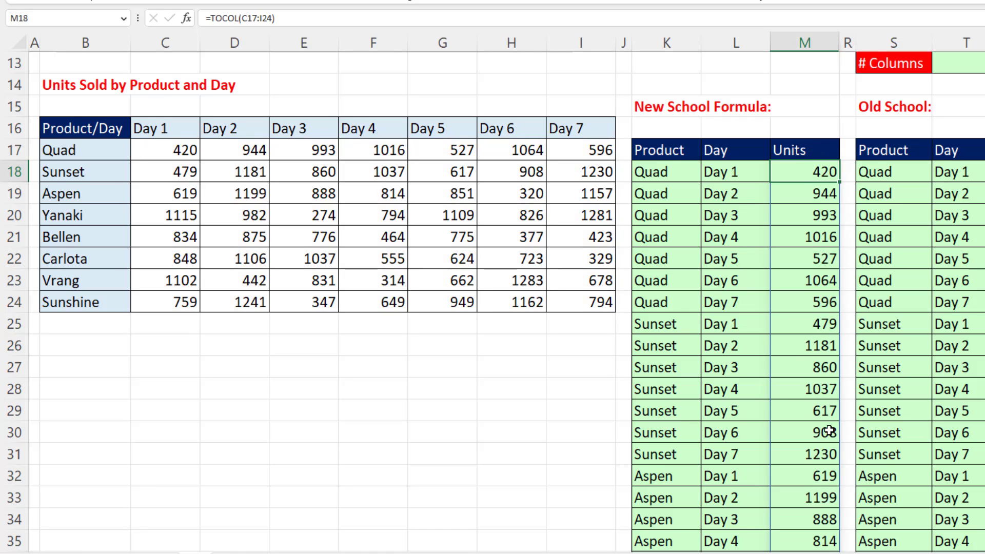
# - Copy the Product TOCOL formula text and set the Office Clipboard to appear on double copy
pyautogui.doubleClick(692, 171)
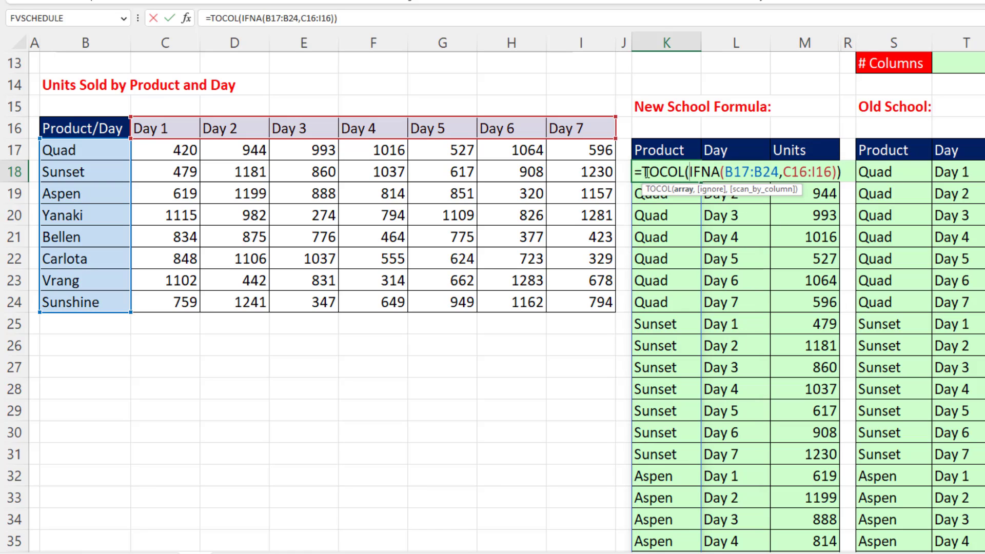
pyautogui.moveTo(647, 173); pyautogui.dragTo(845, 179)
pyautogui.hotkey('ctrl', 'c')
pyautogui.hotkey('ctrl', 'c')
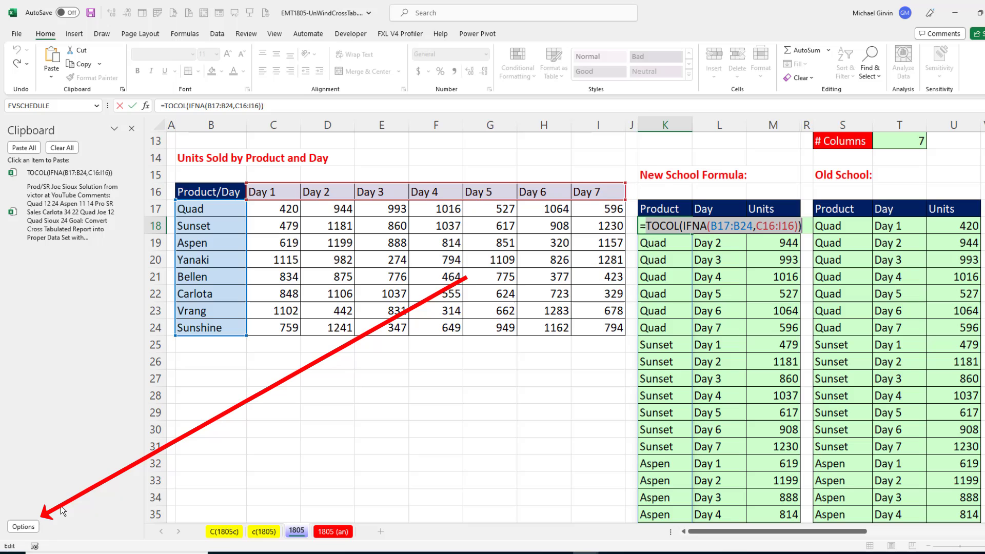
pyautogui.click(24, 526)
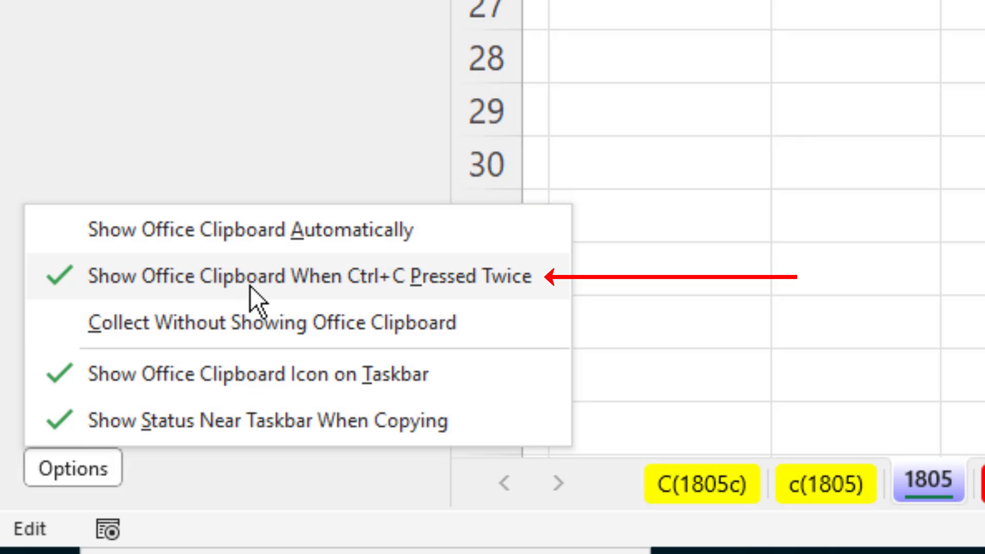
pyautogui.click(454, 298)
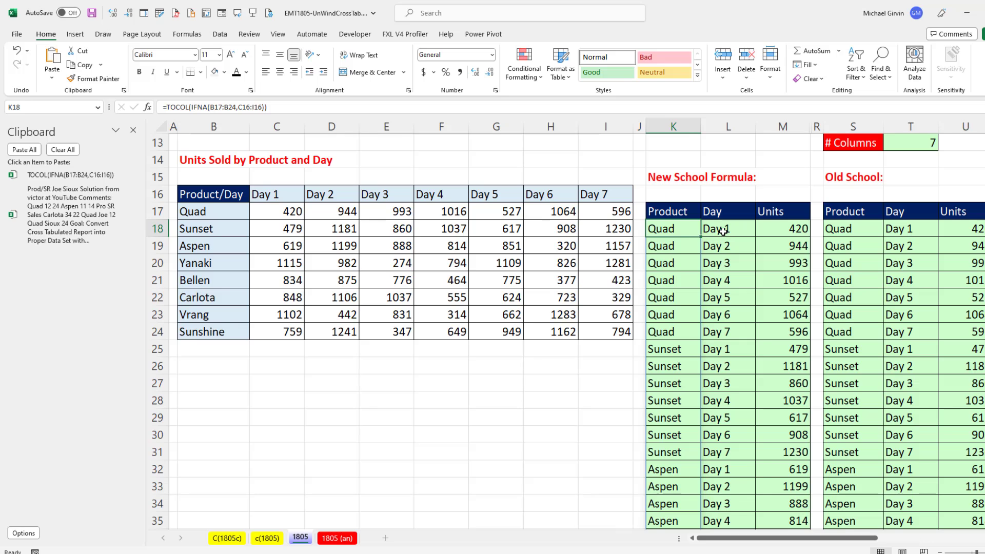
# - Copy the Day TOCOL(IFNA(C16:I16,B17:B24)) and Units TOCOL(C17:I24) formulas to the clipboard
pyautogui.doubleClick(722, 230)
pyautogui.moveTo(708, 228); pyautogui.dragTo(879, 250)
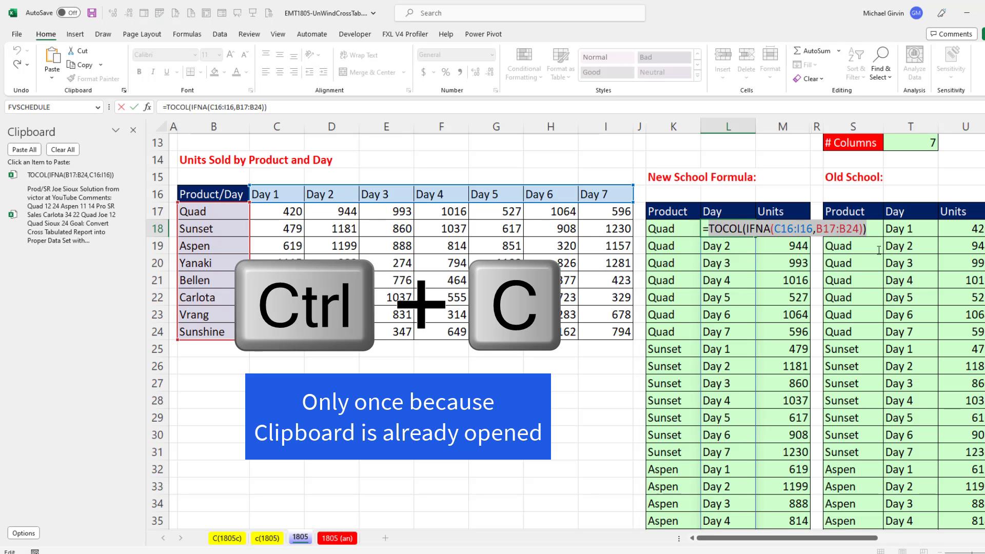
pyautogui.hotkey('ctrl', 'c')
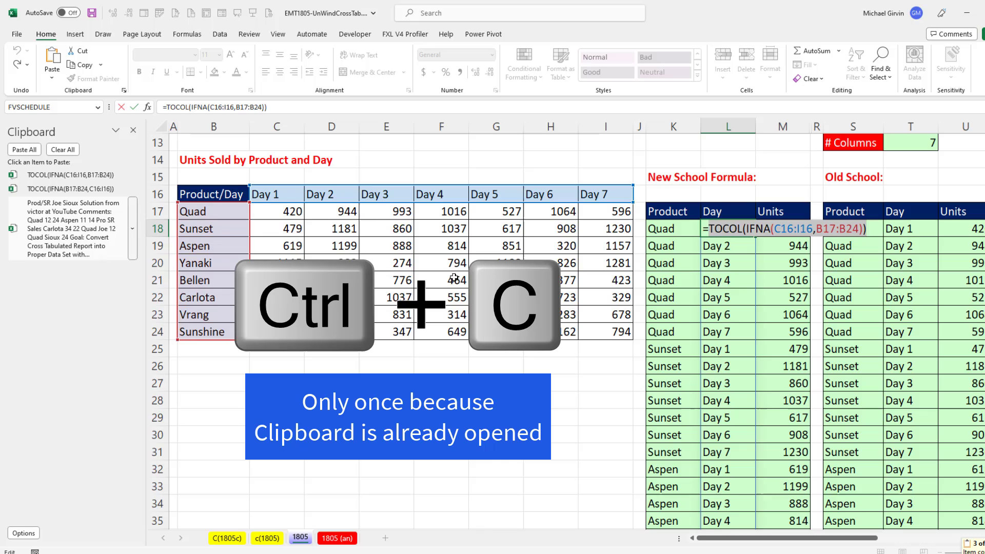
pyautogui.press('Escape')
pyautogui.doubleClick(798, 236)
pyautogui.moveTo(763, 228); pyautogui.dragTo(916, 251)
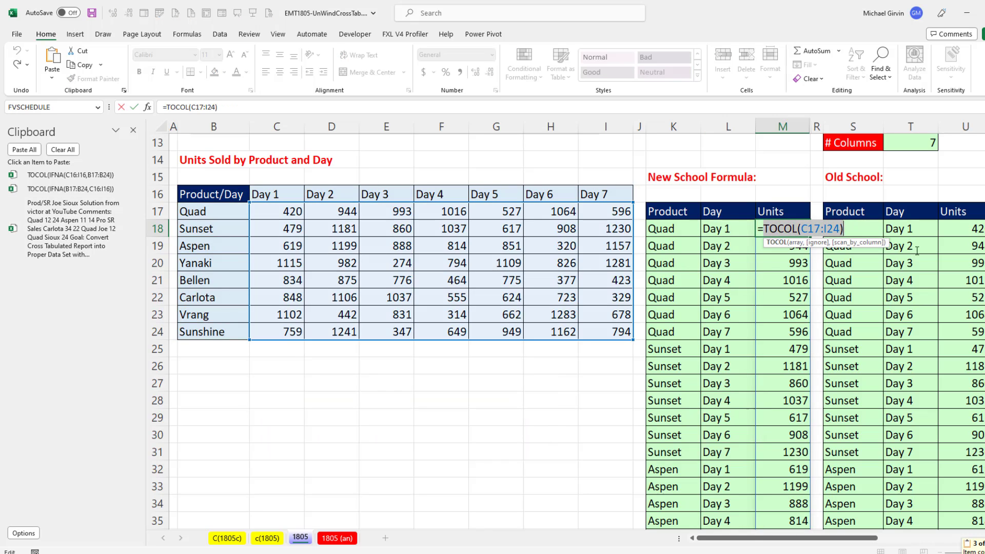
pyautogui.hotkey('ctrl', 'c')
pyautogui.press('Escape')
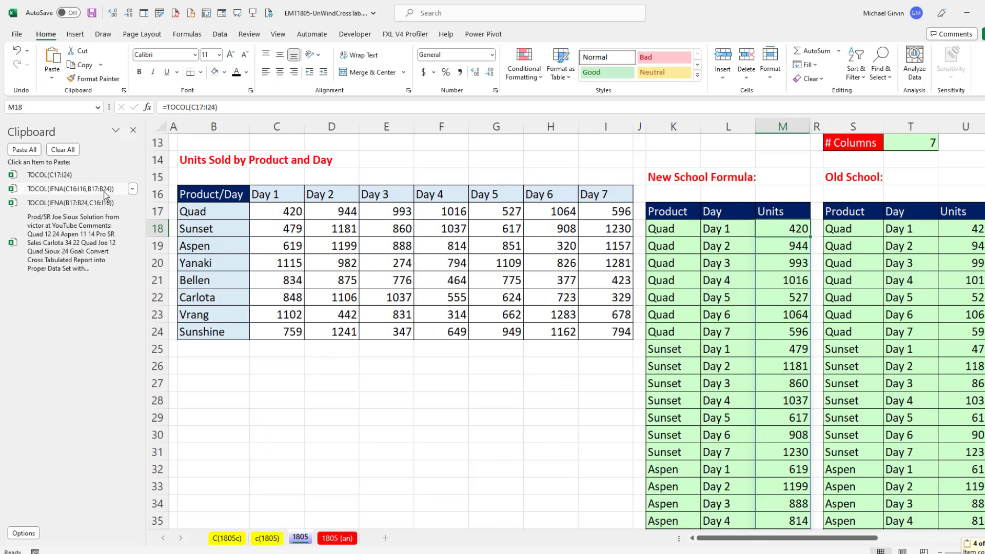
pyautogui.moveTo(782, 126); pyautogui.dragTo(817, 126)
# - Unhide columns N:Q and enter an HSTACK of the three pasted TOCOL formulas in O18
pyautogui.rightClick(817, 126)
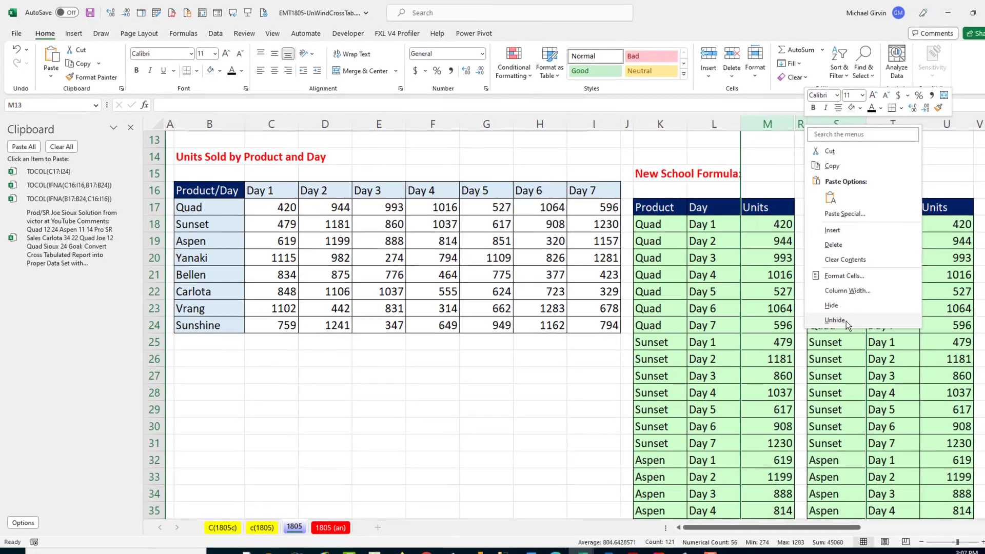
pyautogui.click(850, 326)
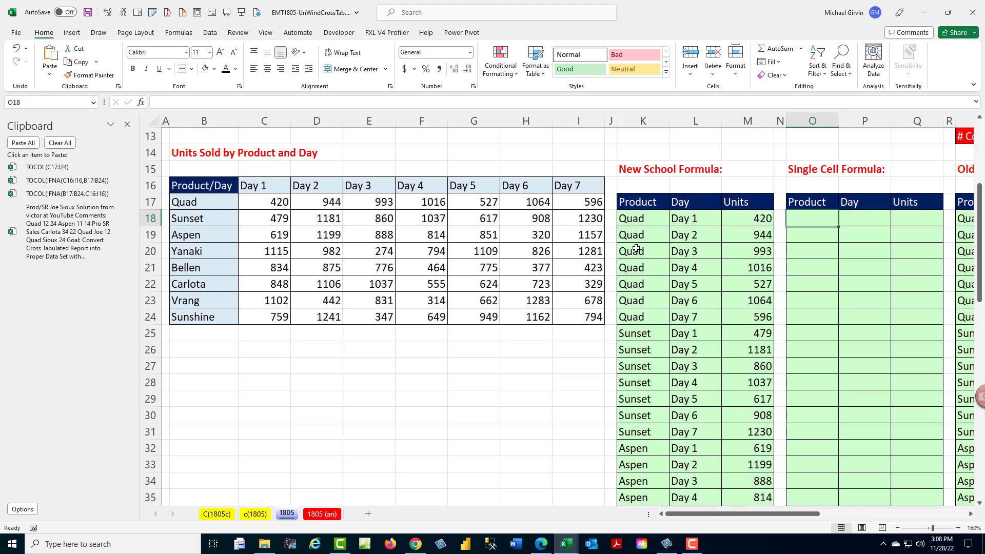
pyautogui.write('=')
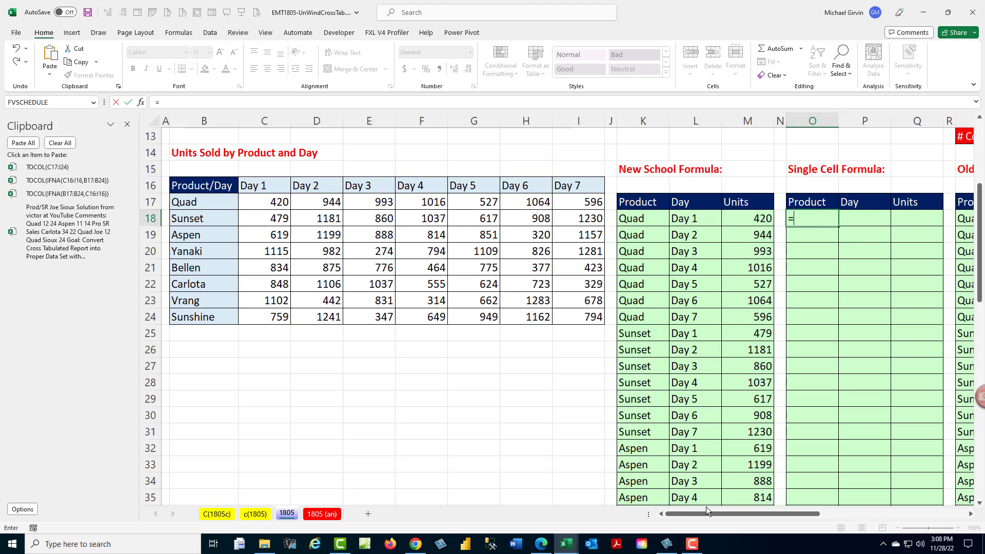
pyautogui.write('hs')
pyautogui.press('Tab')
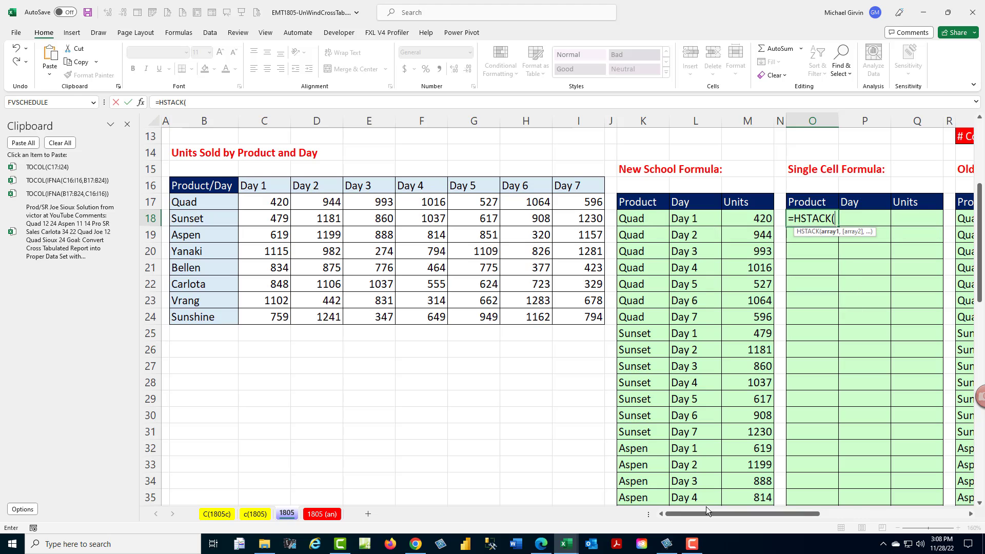
pyautogui.click(66, 194)
pyautogui.write(',')
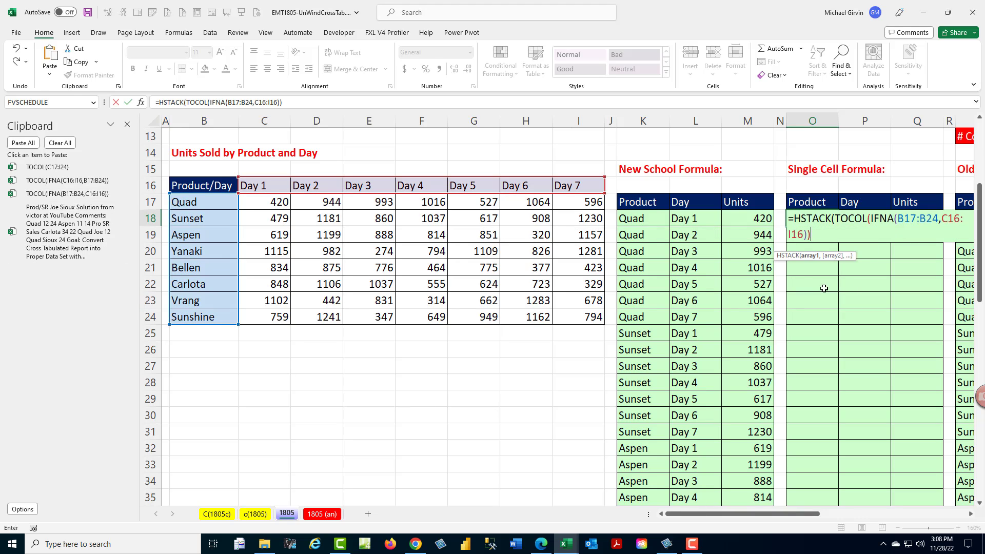
pyautogui.click(81, 182)
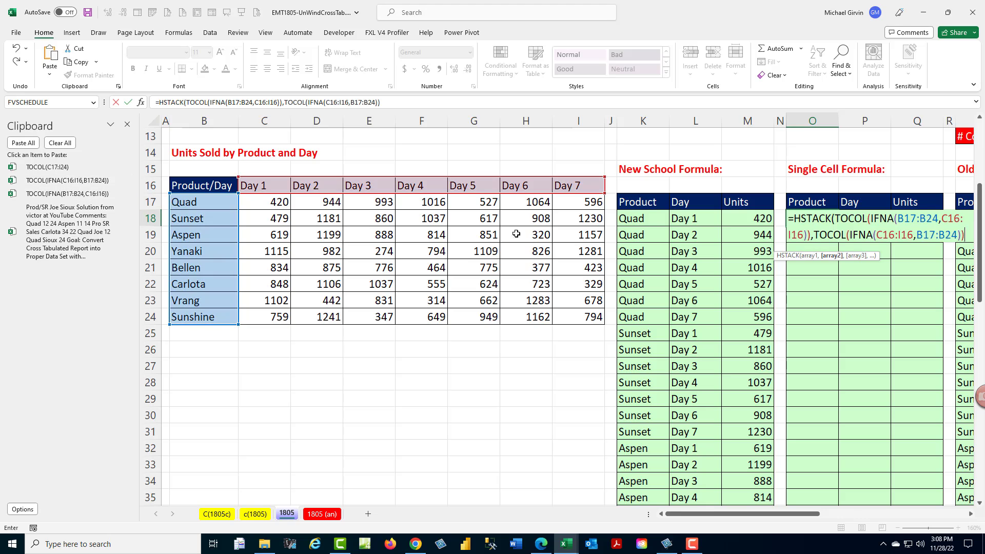
pyautogui.write(',')
pyautogui.click(47, 166)
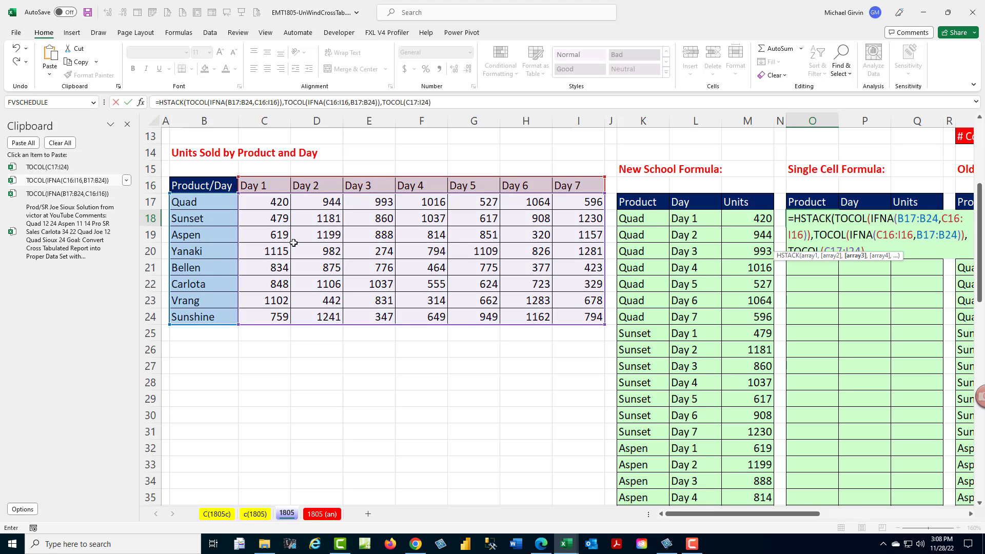
pyautogui.write(')')
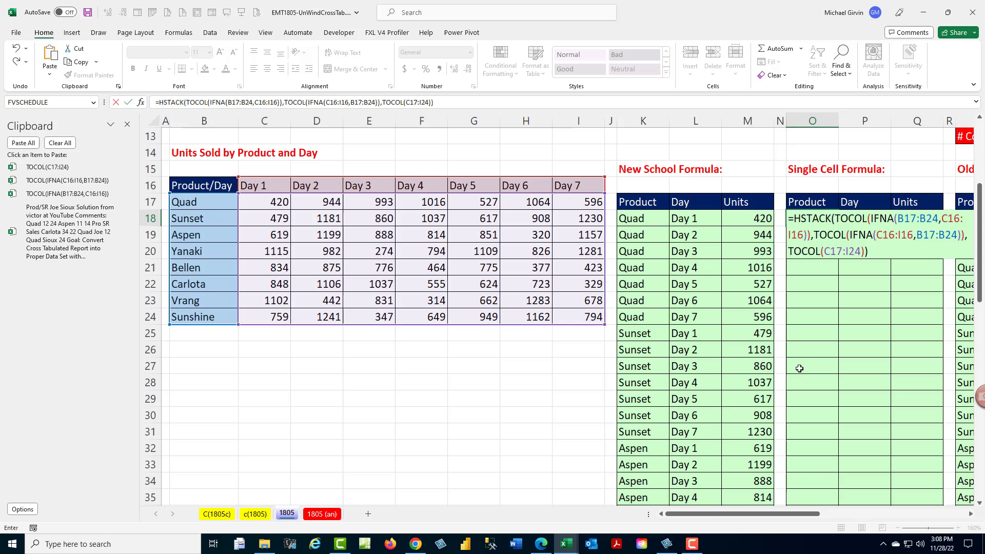
pyautogui.hotkey('ctrl', 'Return')
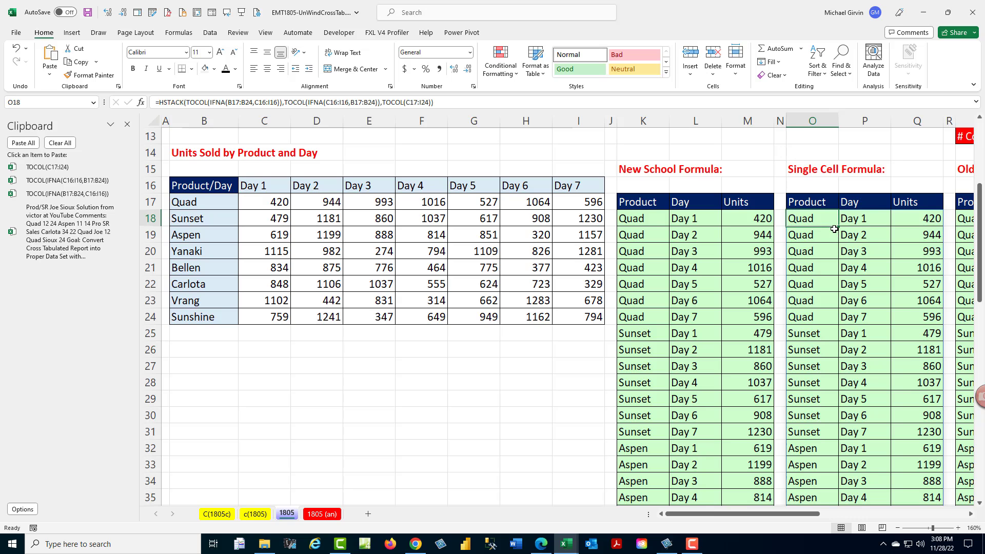
# - Review the O18 HSTACK formula, noting B17:B24 is repeated in both IFNA calls
pyautogui.hscroll(2, 813, 513)
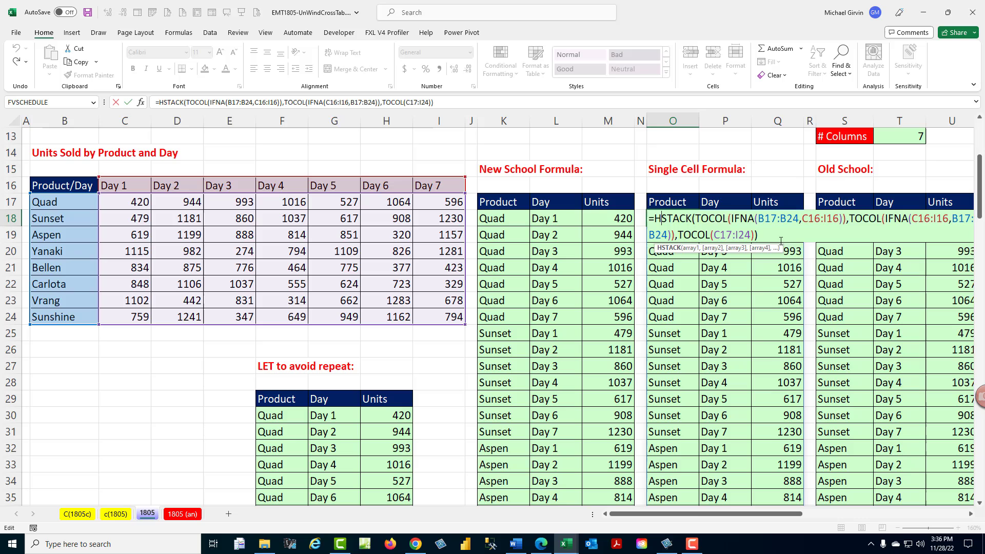
pyautogui.click(776, 220)
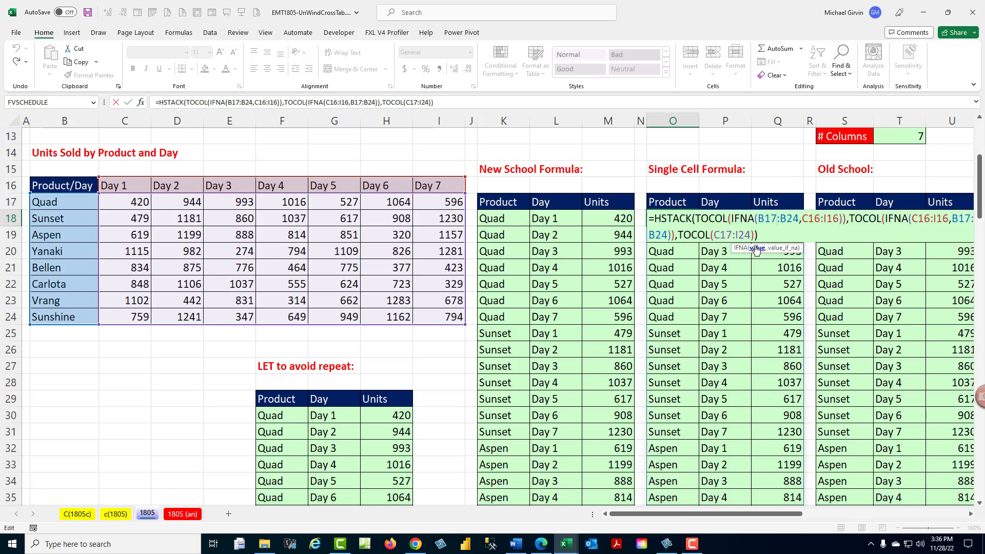
pyautogui.click(756, 249)
pyautogui.click(964, 215)
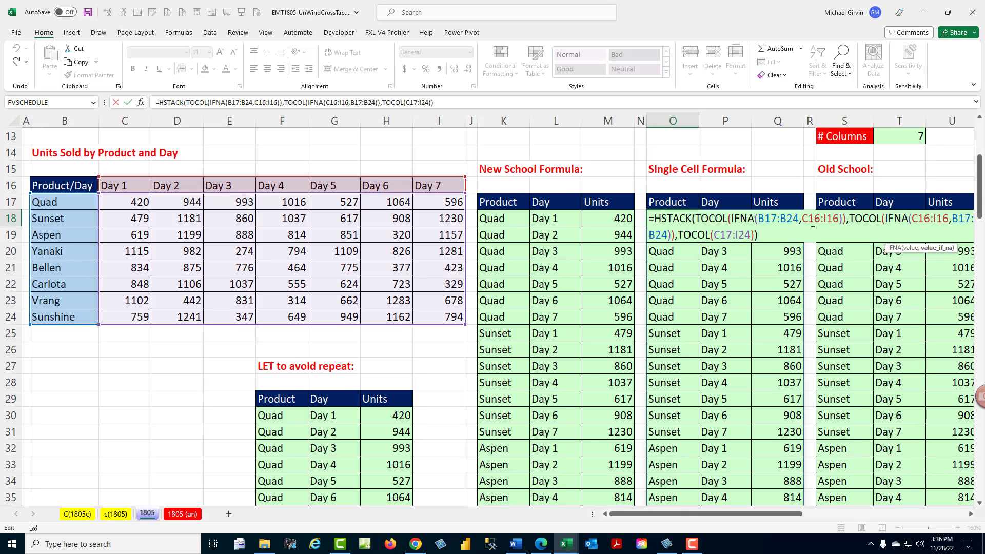
pyautogui.click(928, 248)
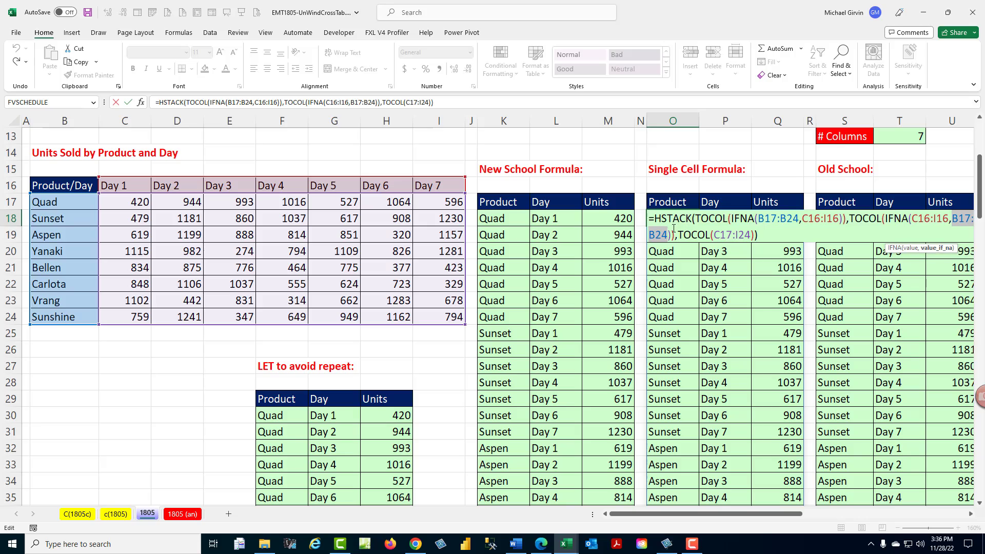
pyautogui.press('Escape')
# - Enter the LET formula naming rh, ch and d for B17:B24, C16:I16 and C17:I24
pyautogui.click(281, 416)
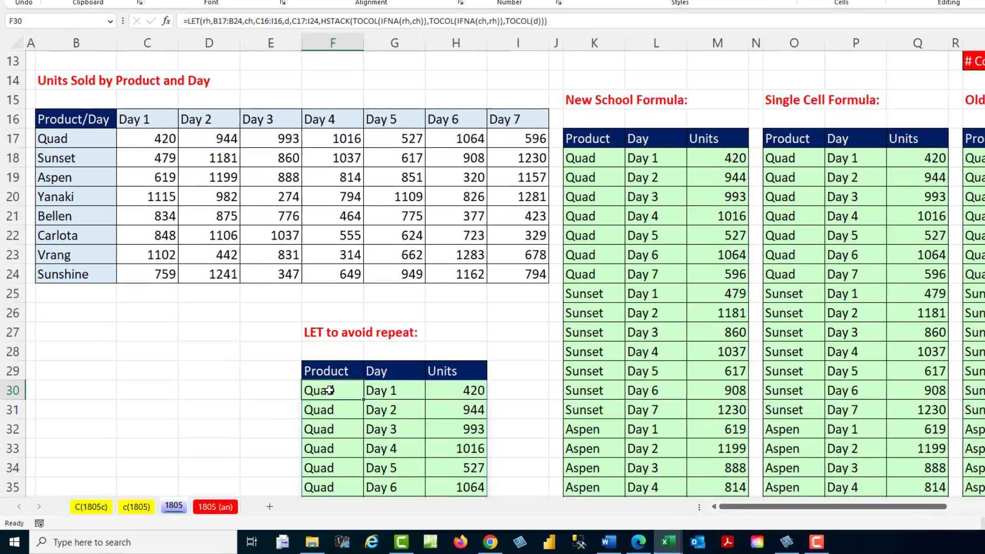
pyautogui.press('F2')
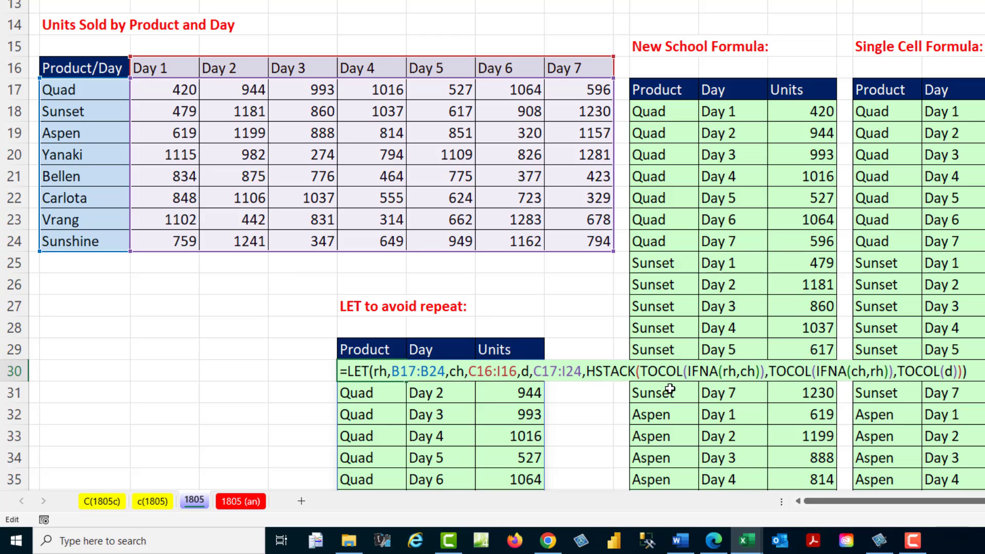
pyautogui.hotkey('ctrl', 'Return')
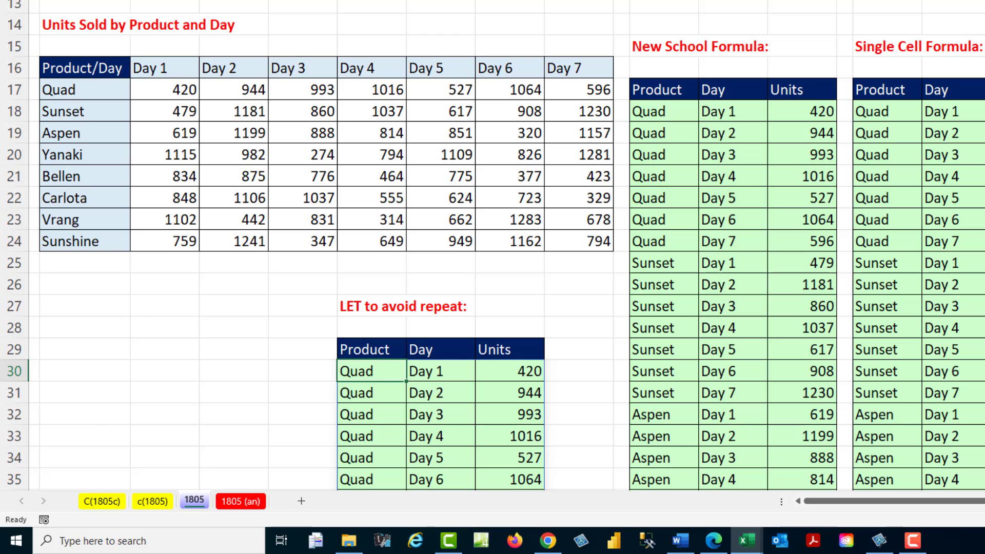
# - Split the LET formula over three lines with Alt+Enter and review the names rh, ch, d
pyautogui.press('F2')
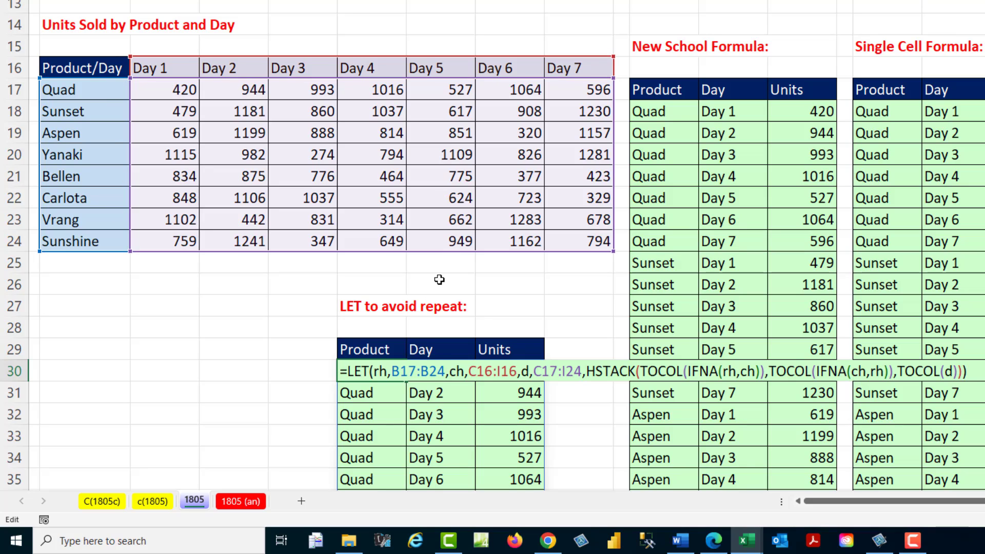
pyautogui.doubleClick(380, 370)
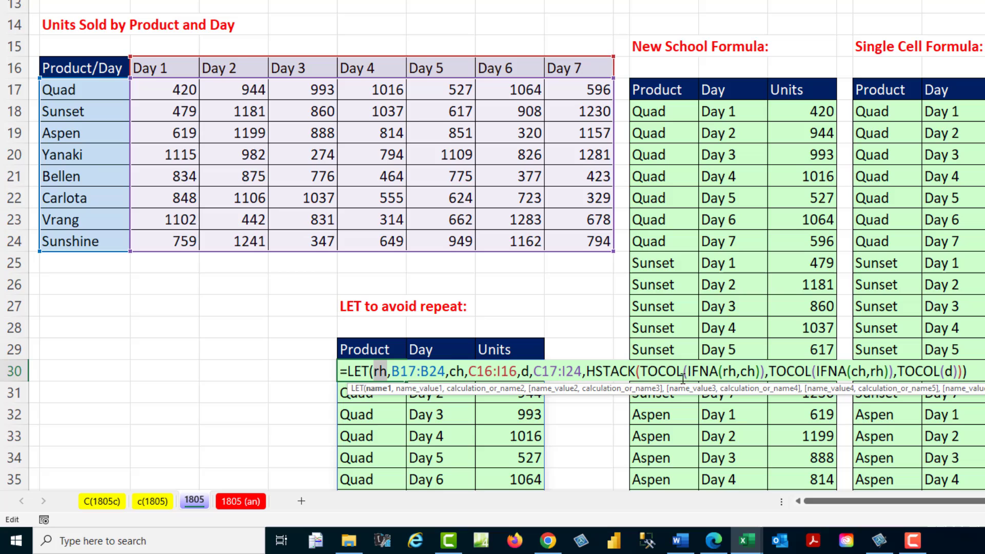
pyautogui.scroll(-4, 937, 359)
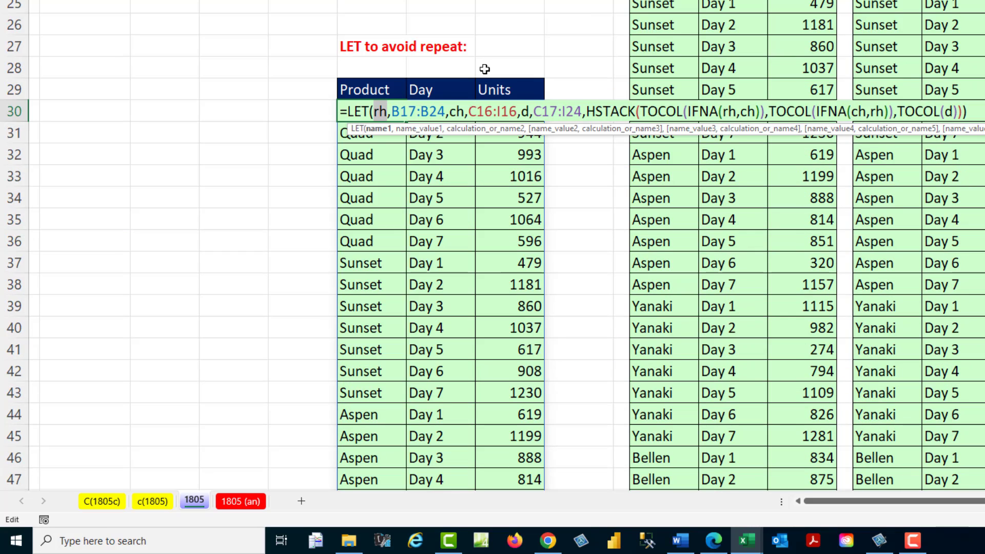
pyautogui.hotkey('alt', 'Return')
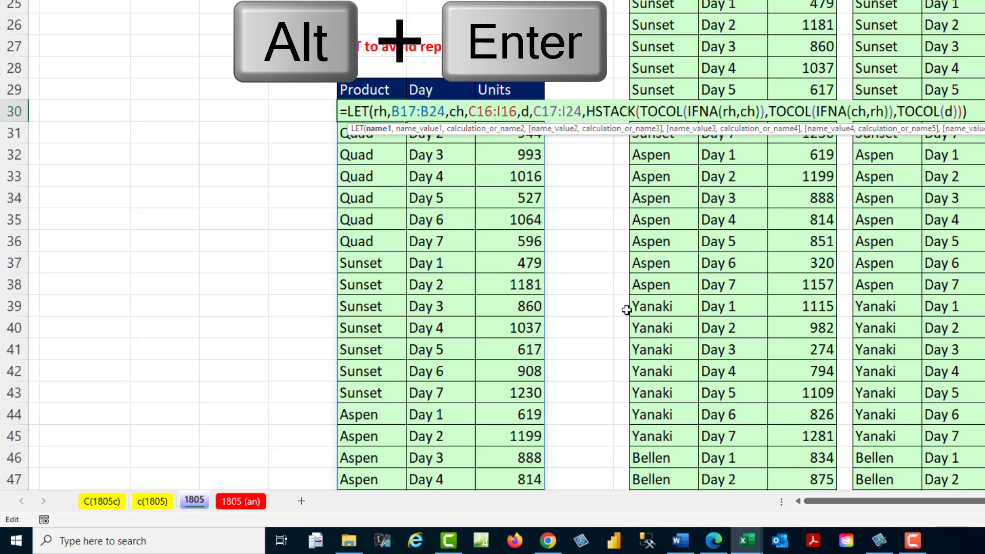
pyautogui.click(552, 133)
pyautogui.hotkey('alt', 'Return')
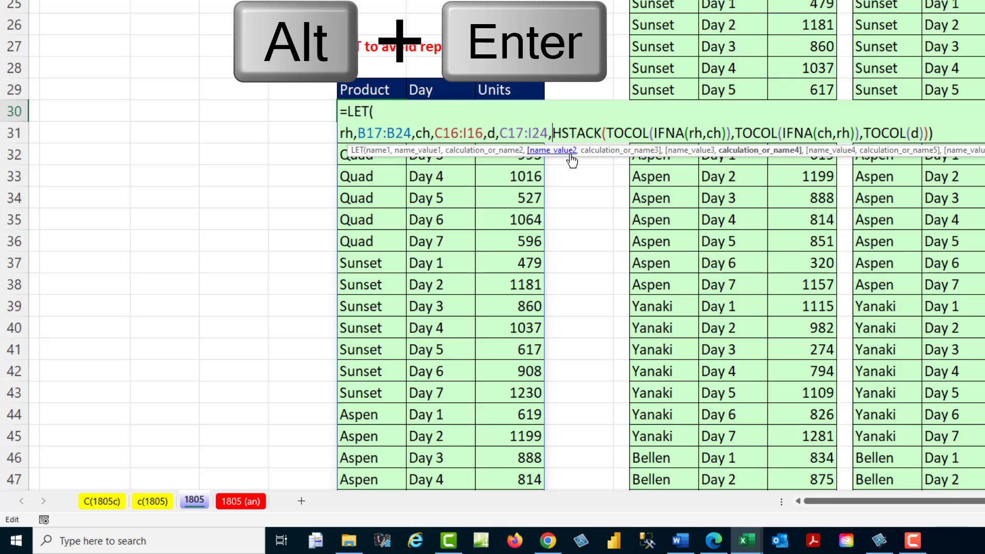
pyautogui.hotkey('alt', 'Return')
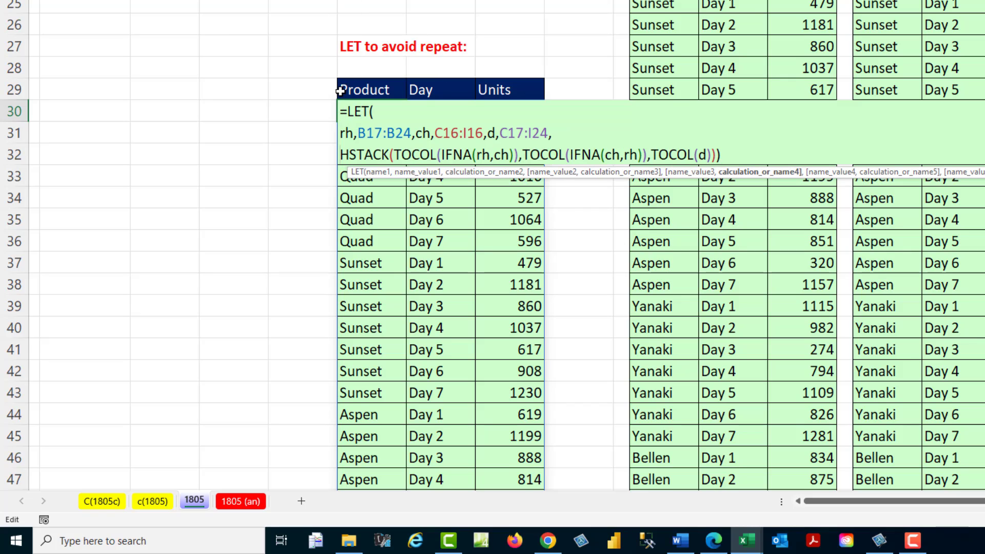
pyautogui.click(345, 133)
pyautogui.doubleClick(345, 133)
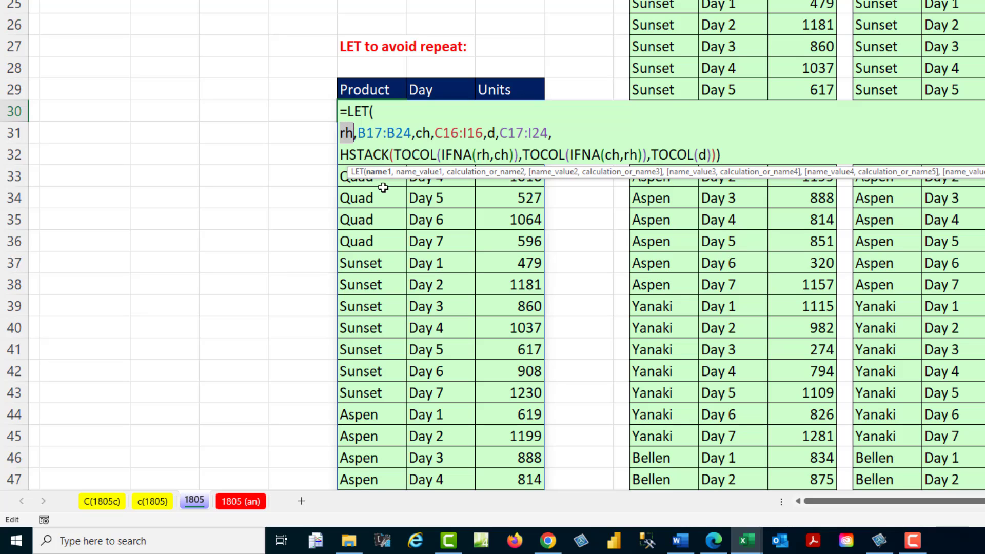
pyautogui.doubleClick(423, 133)
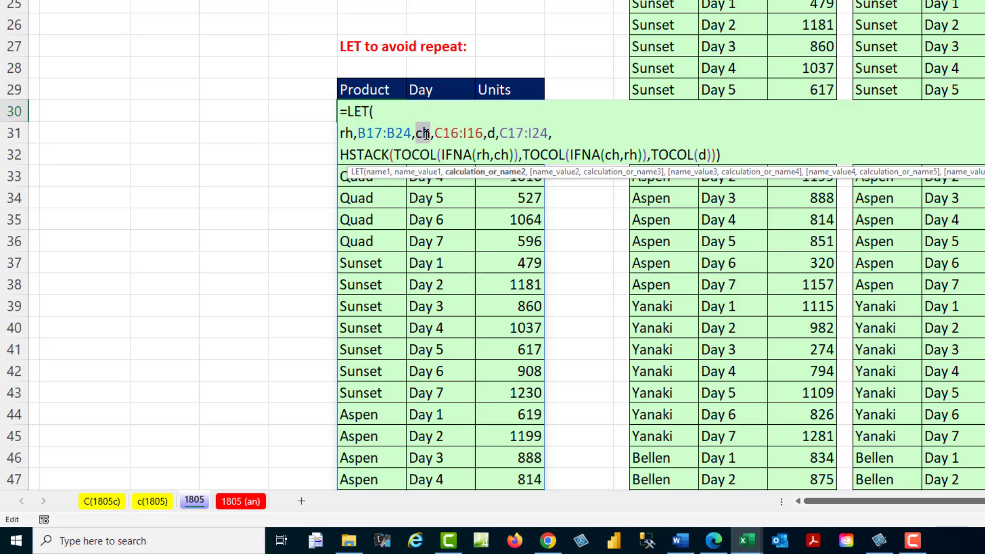
pyautogui.click(491, 133)
pyautogui.doubleClick(491, 133)
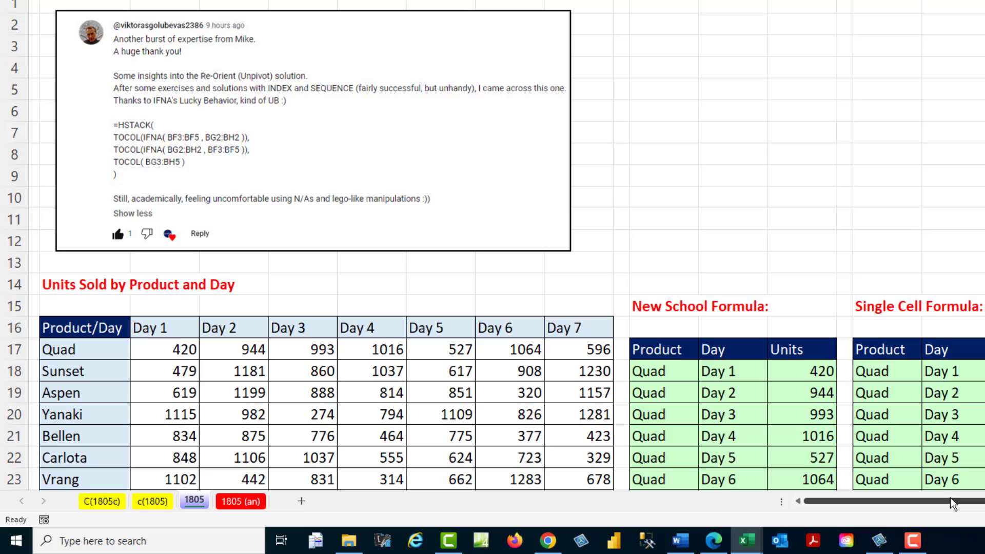
pyautogui.moveTo(947, 505); pyautogui.dragTo(967, 515)
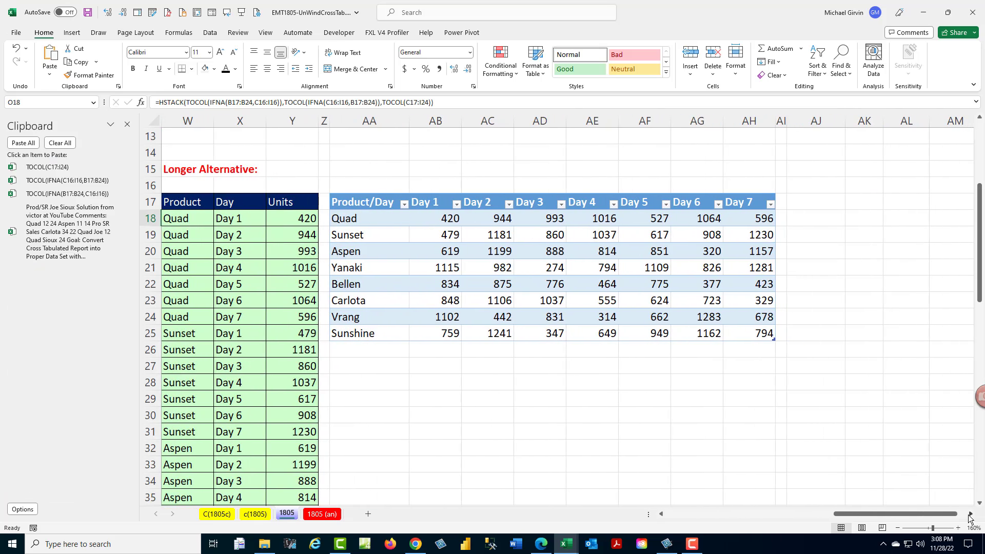
pyautogui.moveTo(850, 513); pyautogui.dragTo(707, 515)
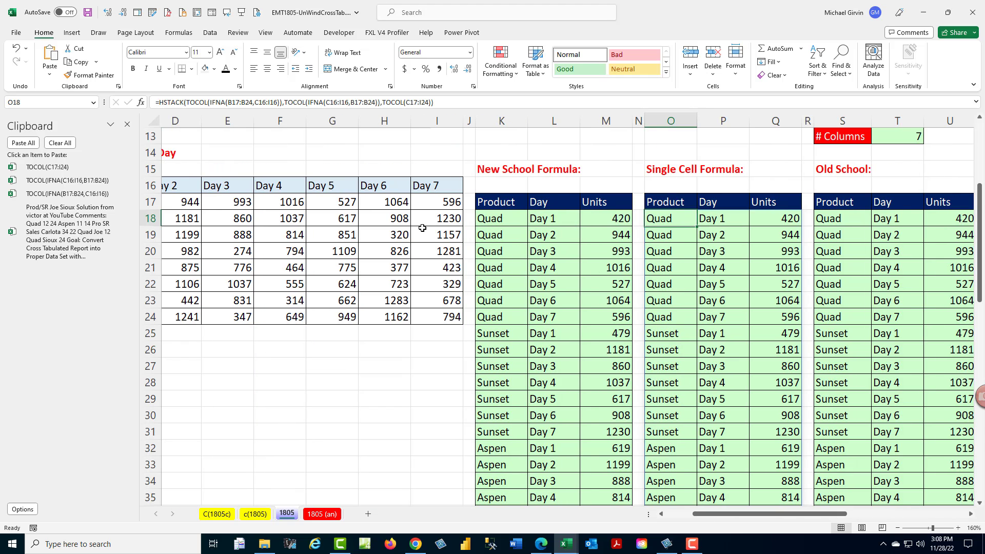
pyautogui.click(182, 202)
pyautogui.write('wewqew')
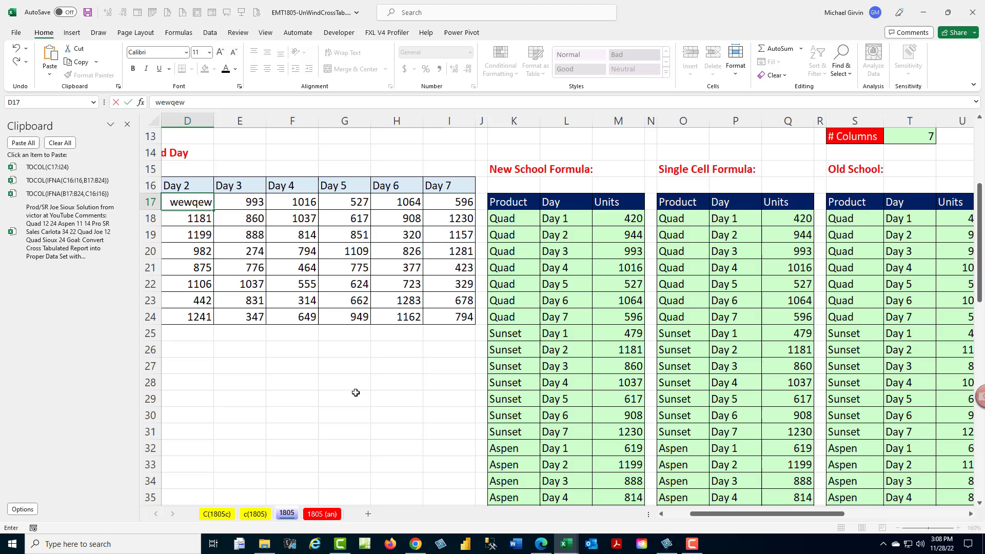
pyautogui.write('q')
pyautogui.hotkey('ctrl', 'Return')
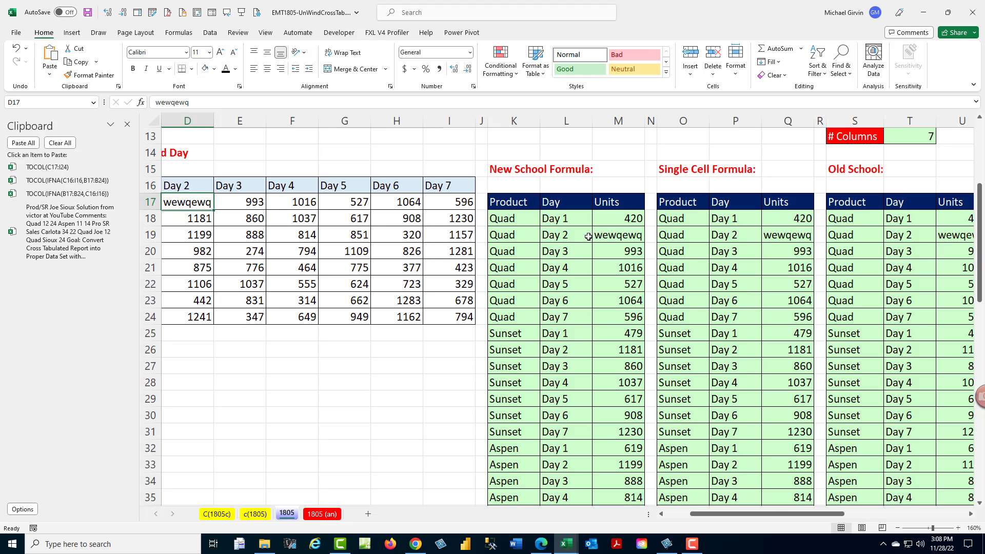
pyautogui.hotkey('ctrl', 'z')
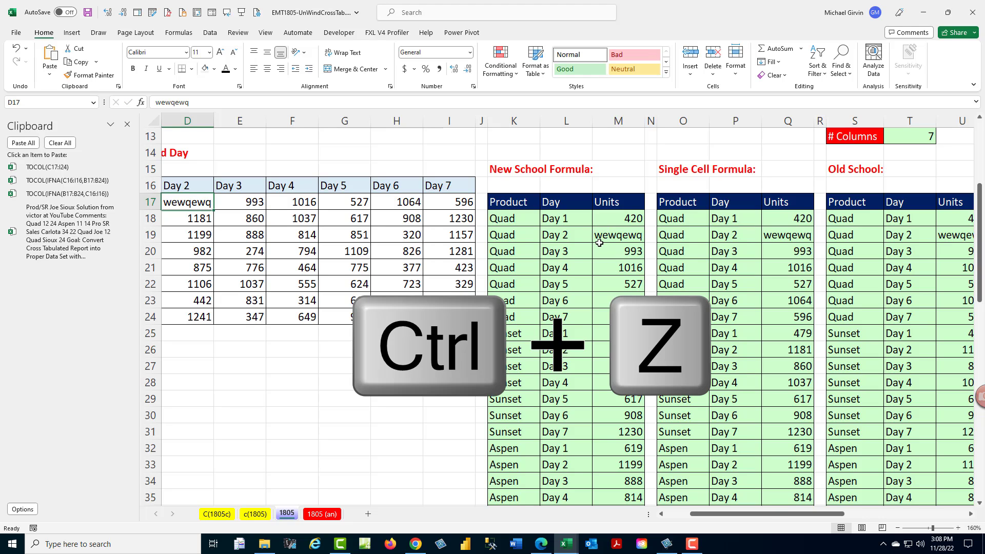
# - Select cell AB19 in the cross-tab table, show the Data commands, and bring up its context menu
pyautogui.moveTo(786, 513); pyautogui.dragTo(969, 515)
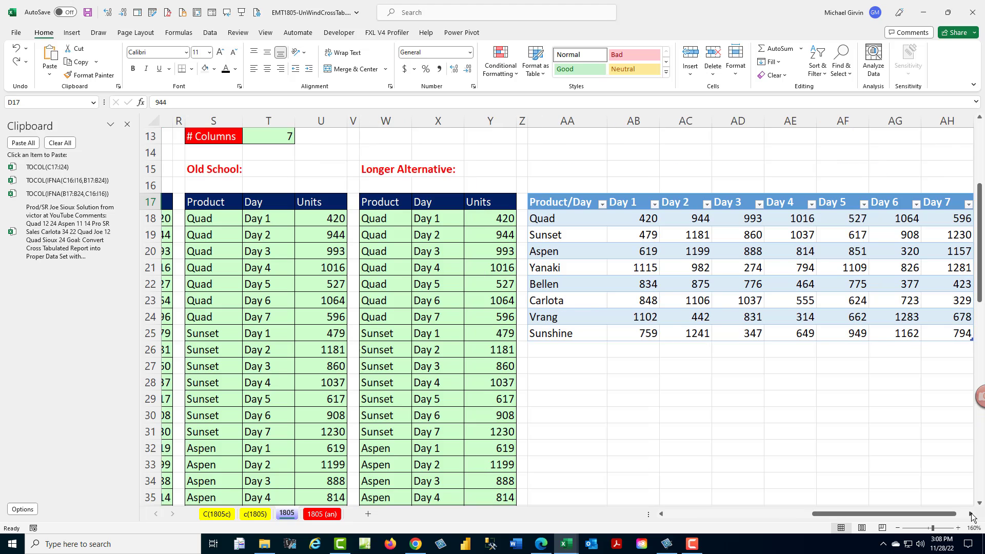
pyautogui.hscroll(7, 477, 248)
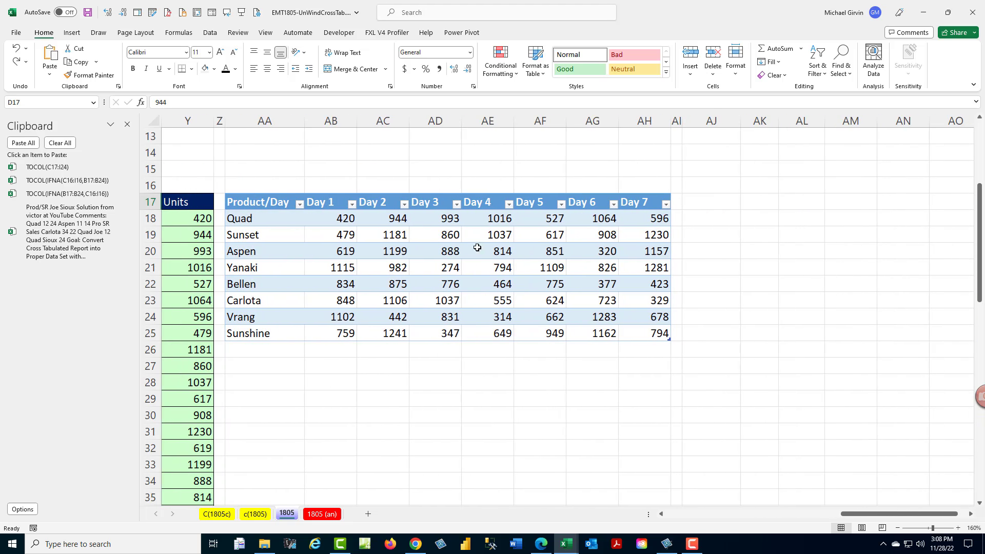
pyautogui.click(335, 230)
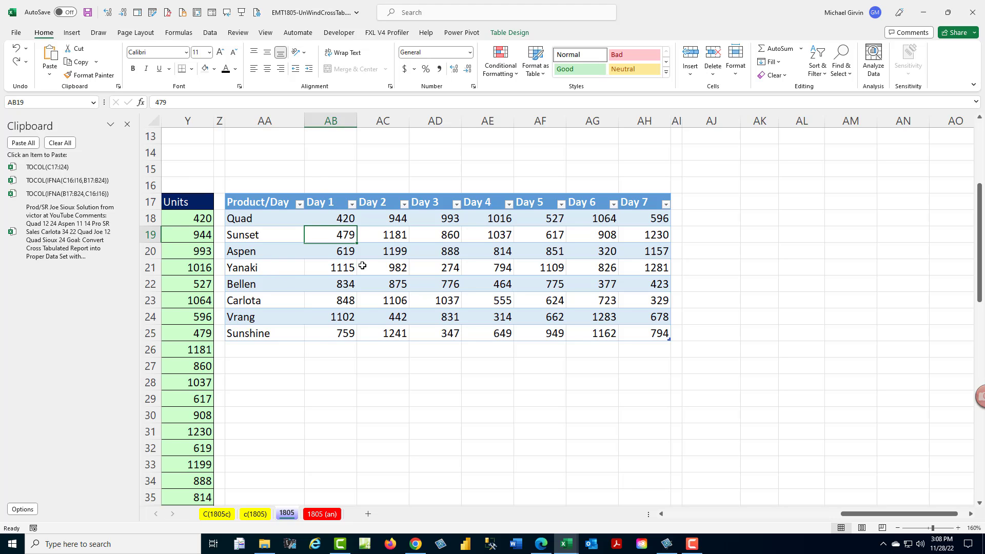
pyautogui.click(210, 32)
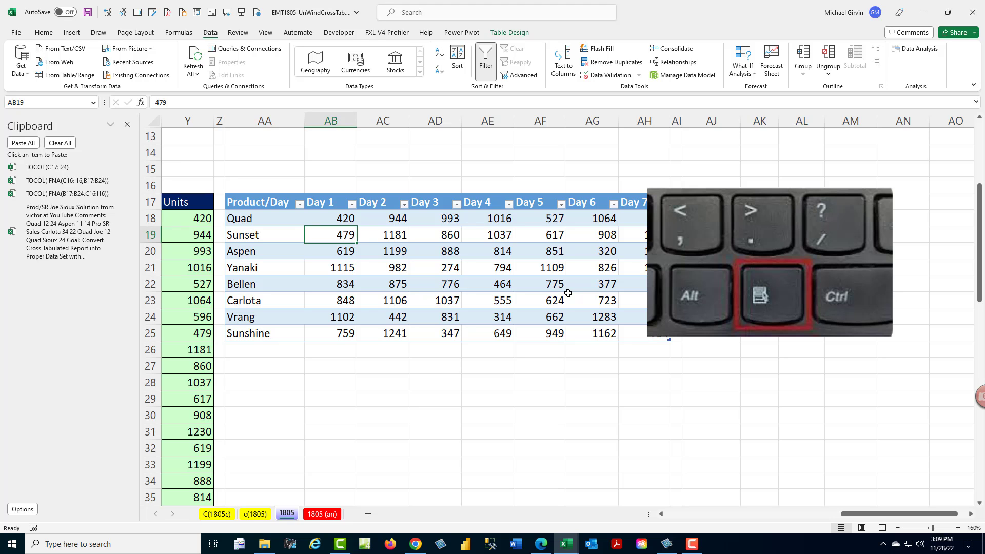
pyautogui.press('Menu')
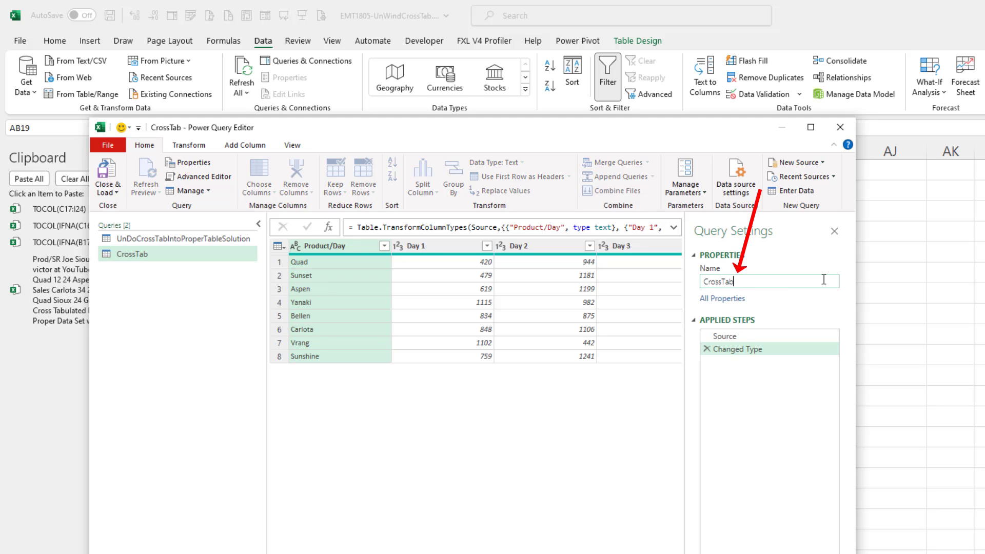
# - Rename the query CrossTabUnwind and unpivot every column except Product/Day
pyautogui.write('Unwind')
pyautogui.press('Return')
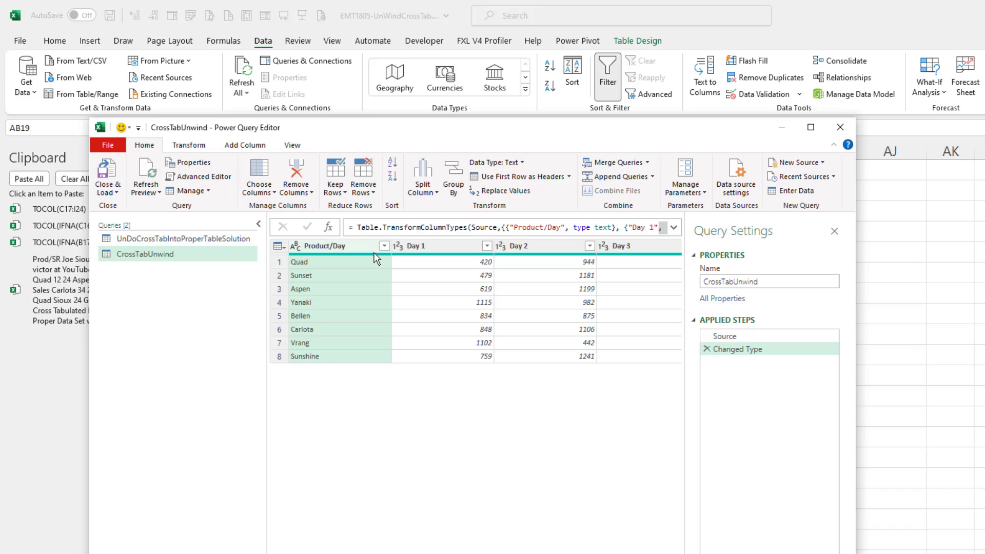
pyautogui.rightClick(339, 248)
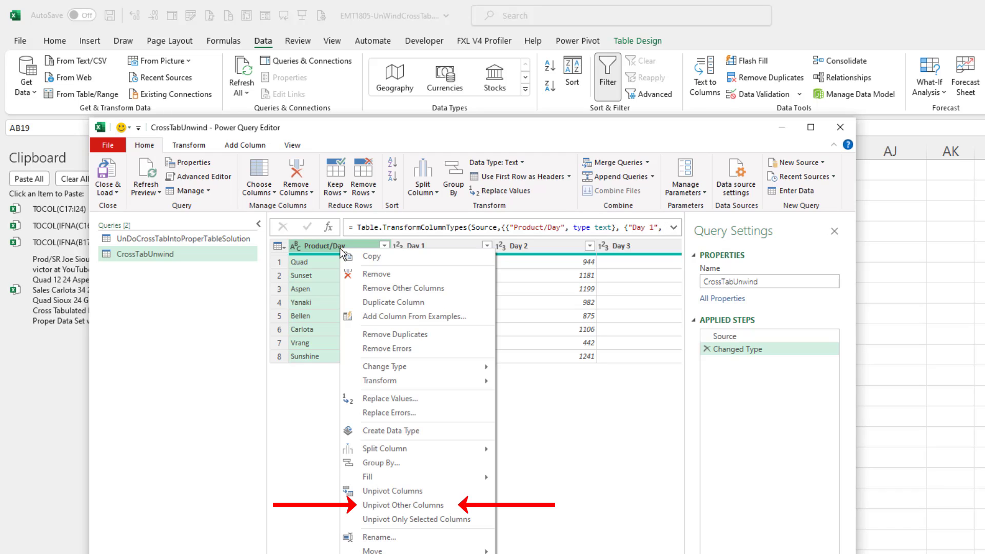
pyautogui.click(404, 505)
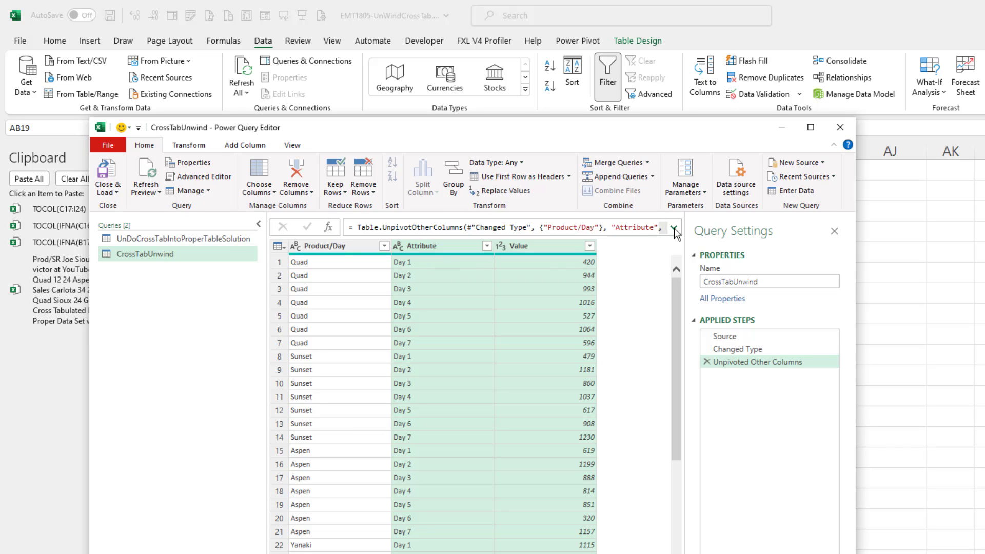
# - Rename the unpivoted Attribute and Value columns to Day and Sales in the step formula
pyautogui.click(673, 227)
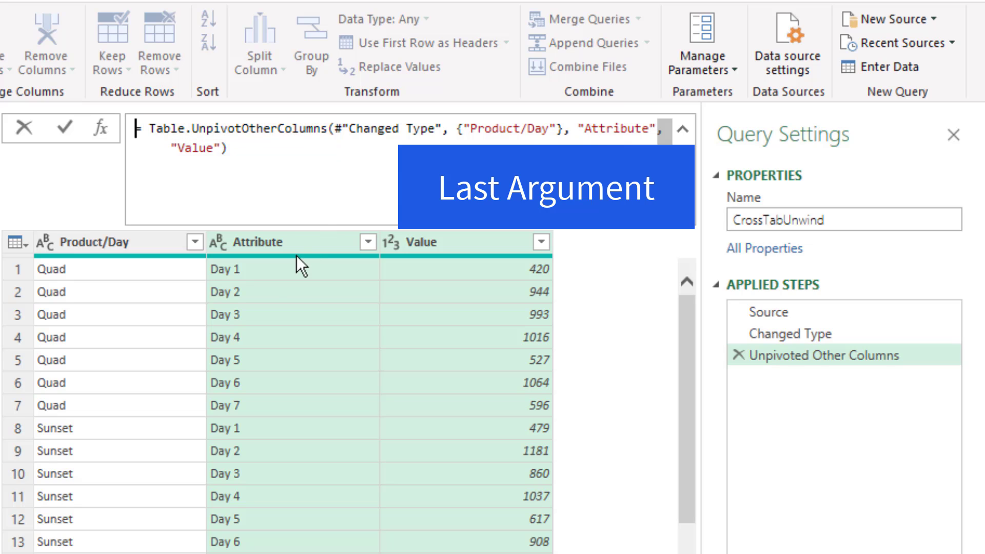
pyautogui.doubleClick(635, 135)
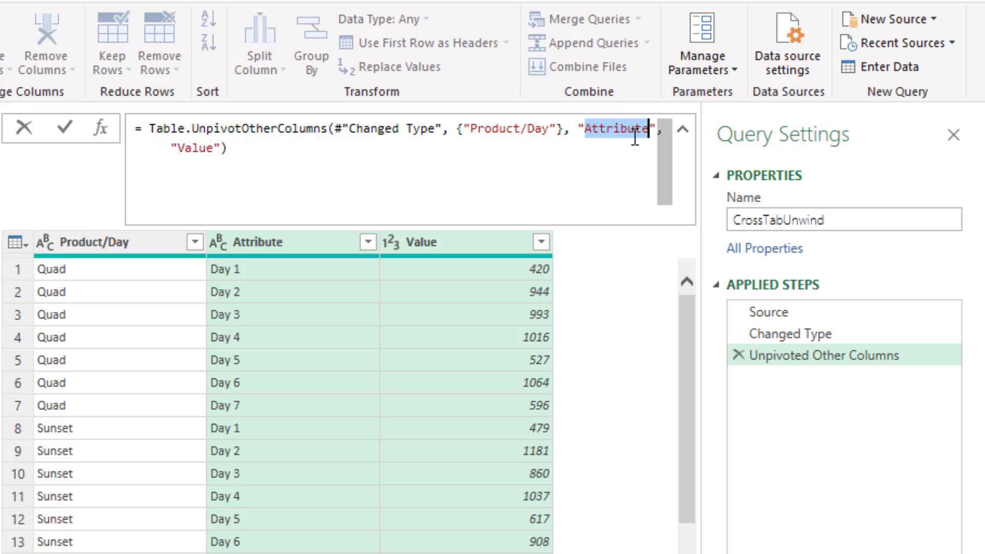
pyautogui.write('Day')
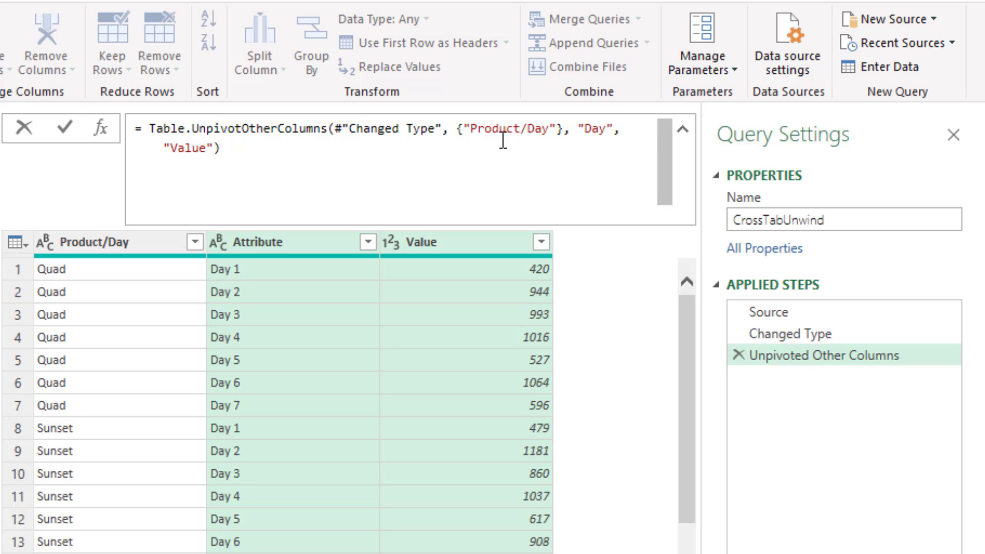
pyautogui.doubleClick(172, 148)
pyautogui.doubleClick(195, 150)
pyautogui.write('Sales')
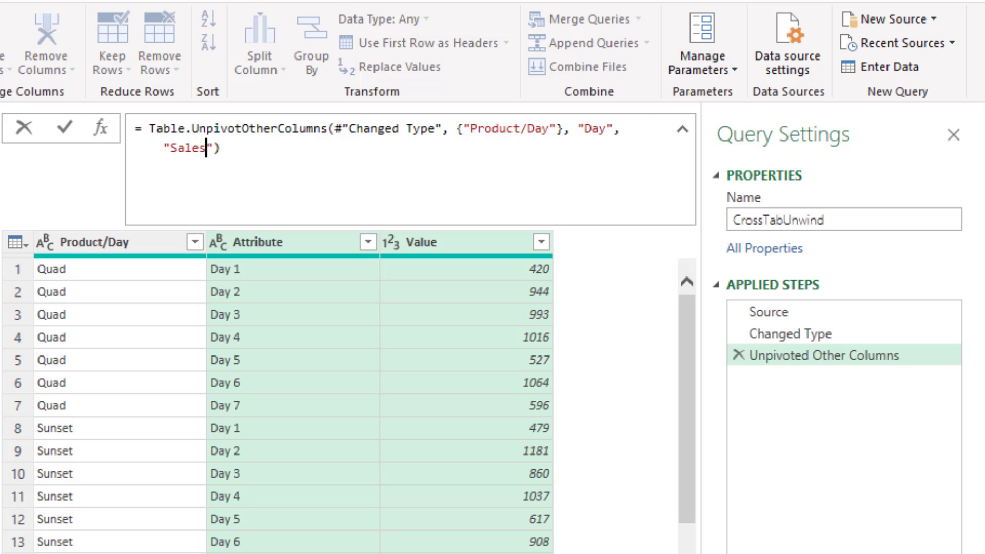
pyautogui.press('Return')
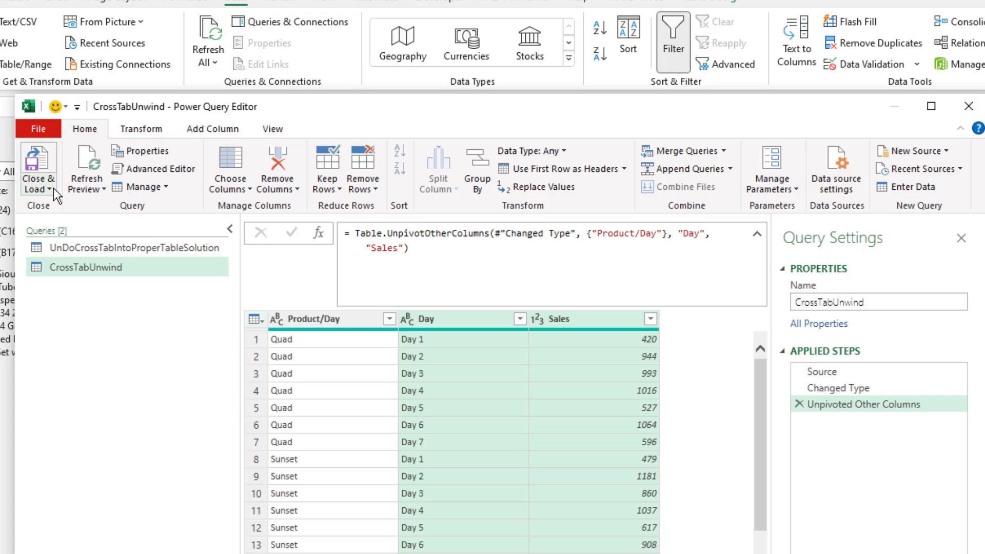
# - Load CrossTabUnwind as a table on the existing worksheet at AJ17 via Close & Load To
pyautogui.click(54, 188)
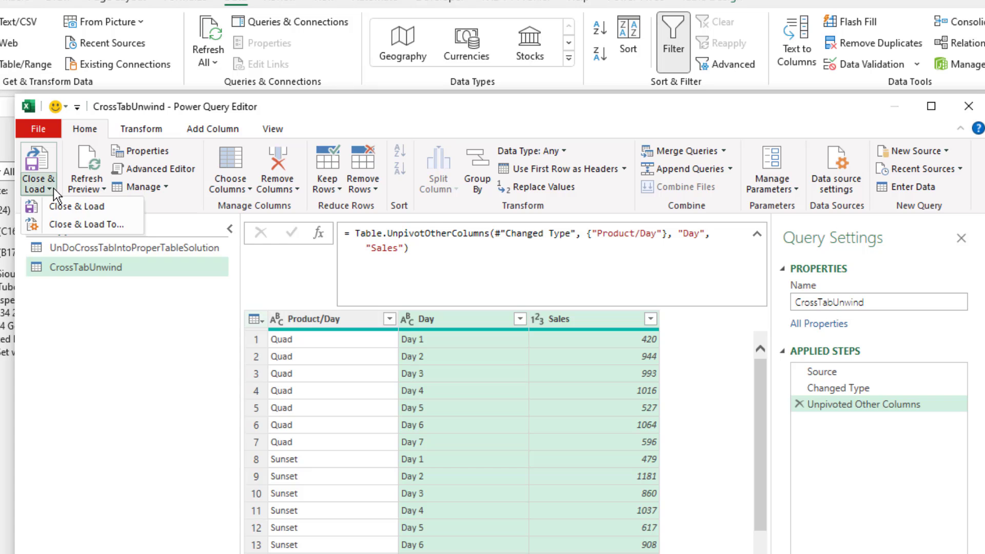
pyautogui.click(78, 226)
pyautogui.click(712, 408)
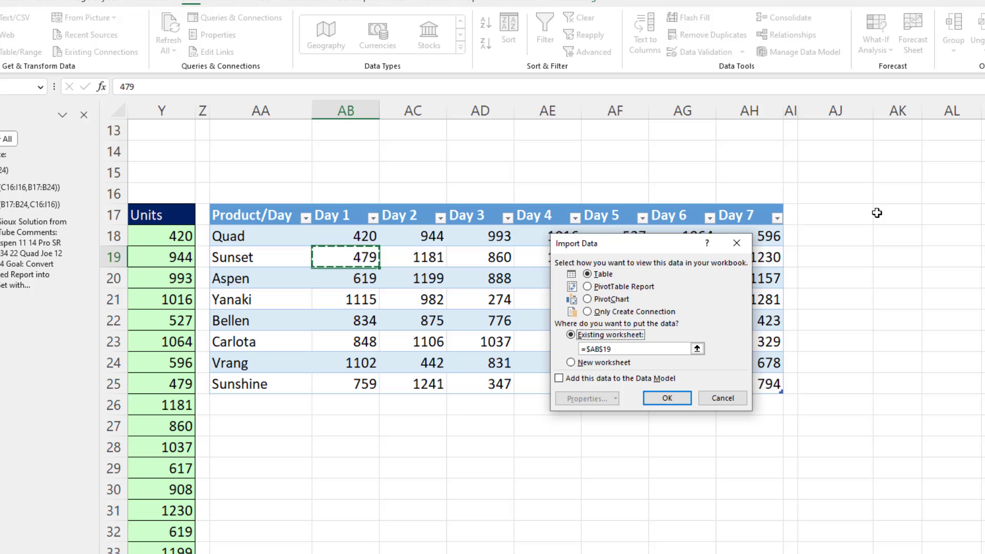
pyautogui.click(931, 229)
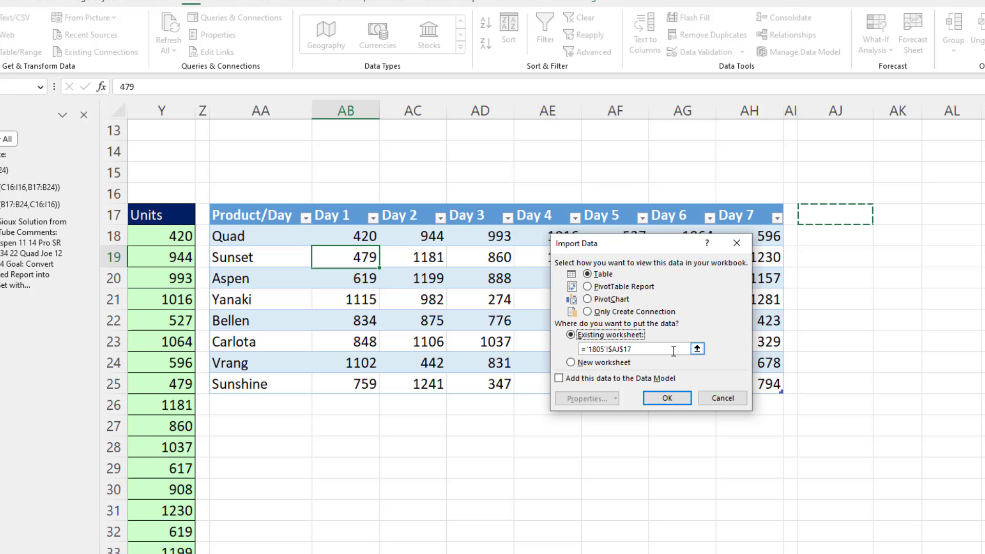
pyautogui.click(656, 398)
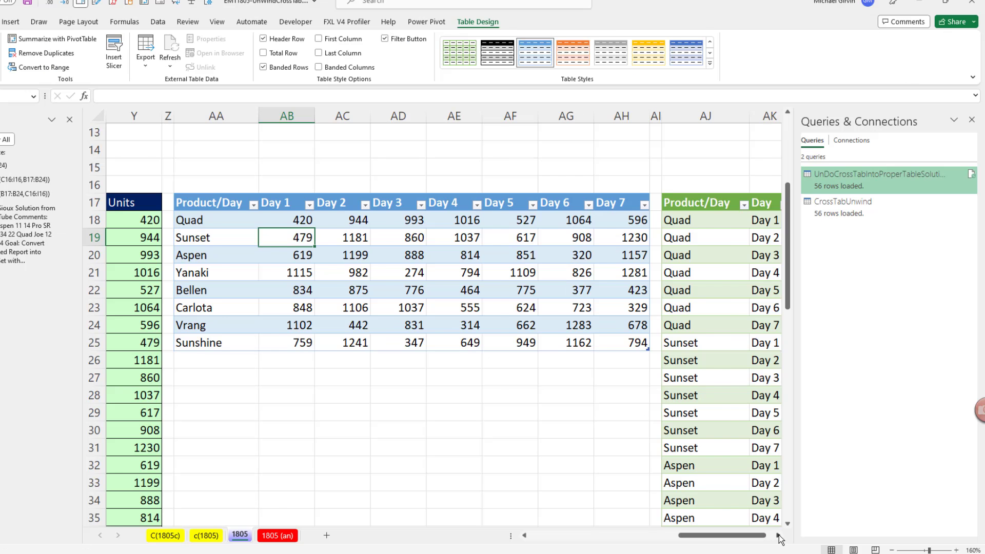
pyautogui.hscroll(4, 778, 534)
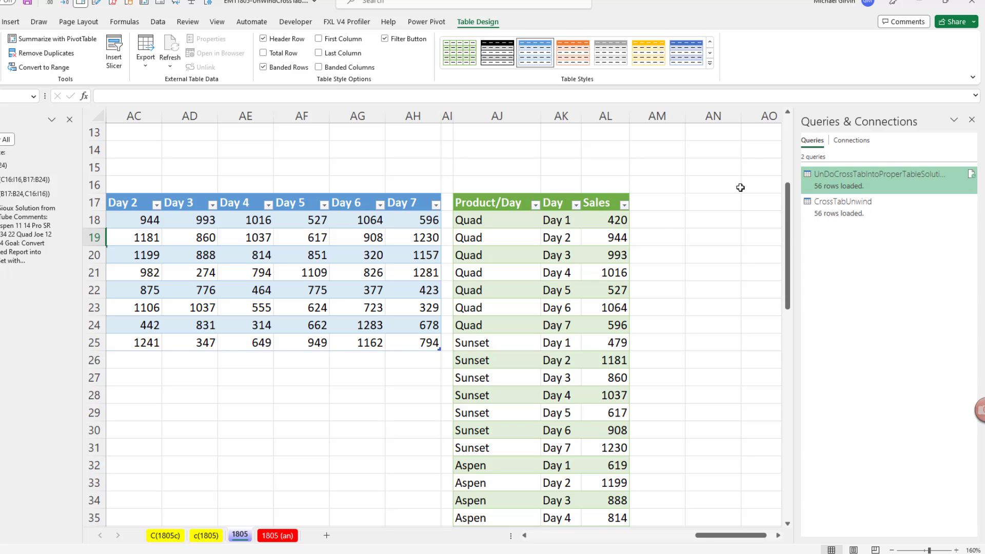
# - Change Sales to Units in the CrossTabUnwind unpivot formula and reload the table at AJ17
pyautogui.doubleClick(845, 213)
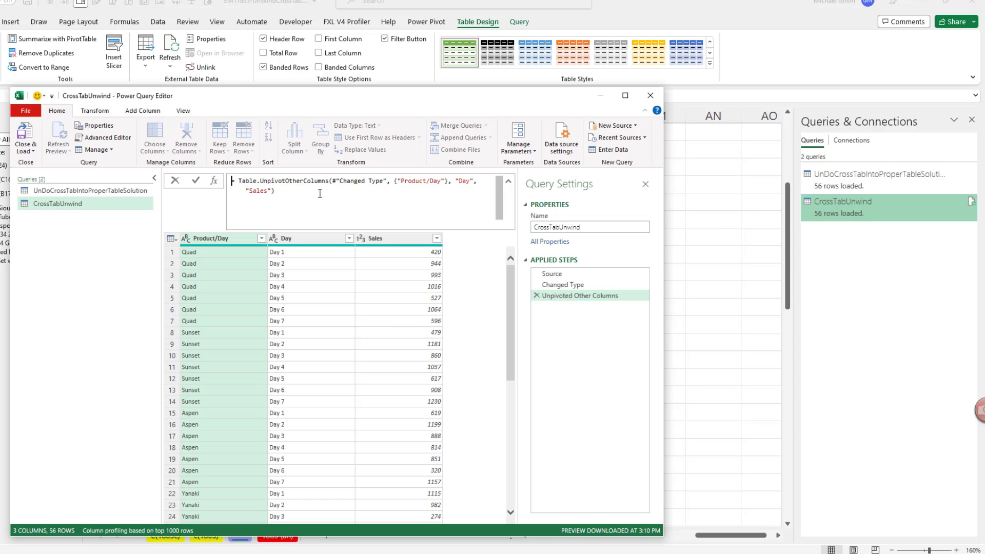
pyautogui.doubleClick(256, 191)
pyautogui.write('Unit')
pyautogui.press('Return')
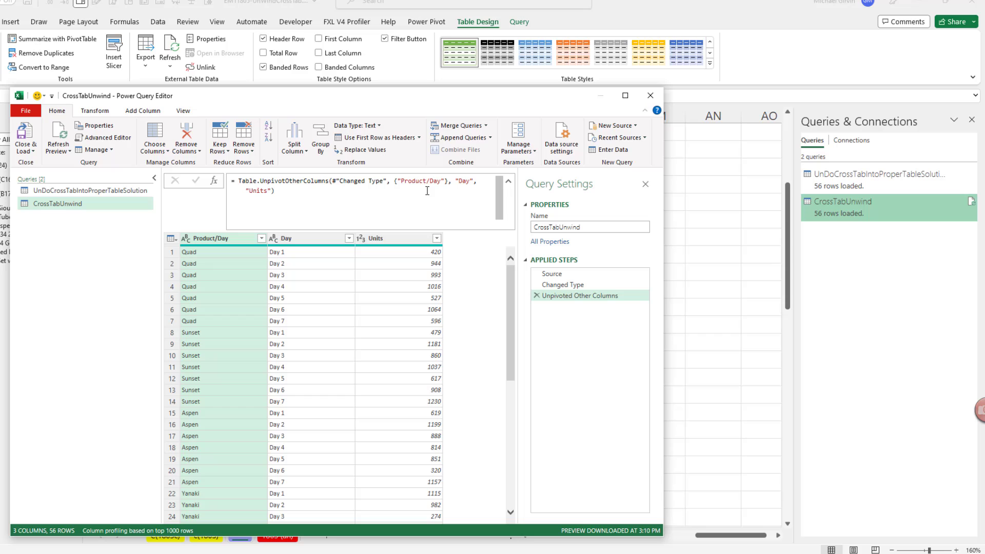
pyautogui.click(24, 135)
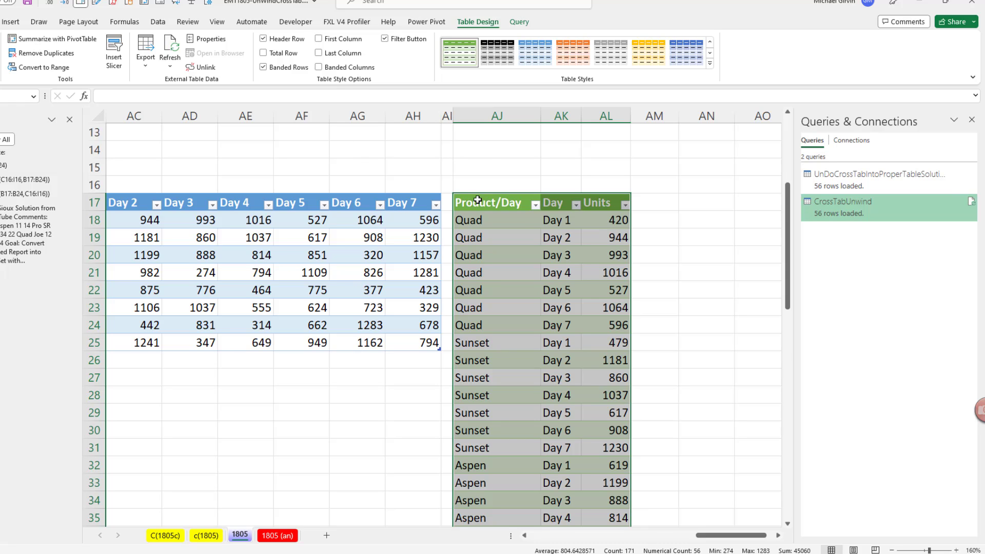
# - Edit O18's HSTACK formula to reveal its colour-coded TOCOL and IFNA ranges
pyautogui.moveTo(705, 536); pyautogui.dragTo(551, 539)
pyautogui.click(577, 219)
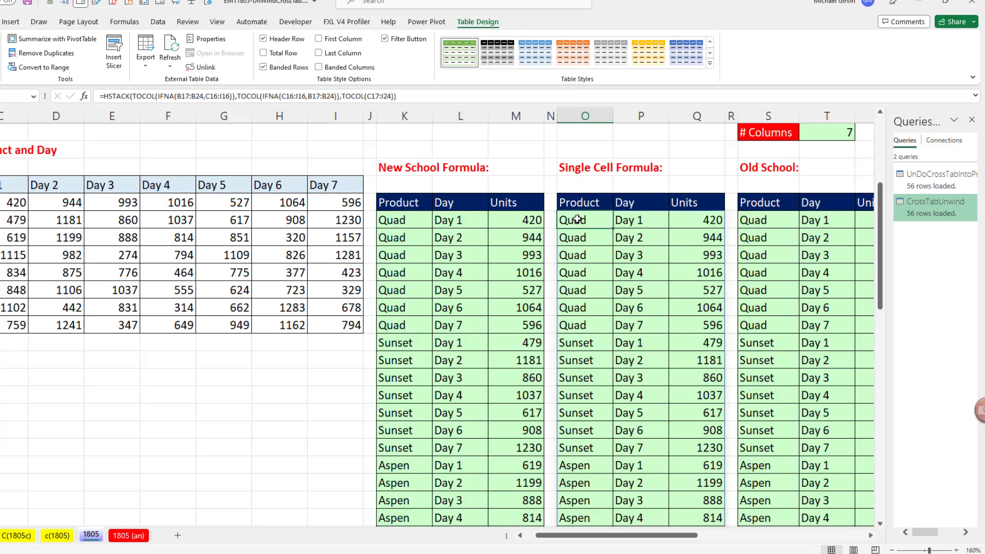
pyautogui.press('F2')
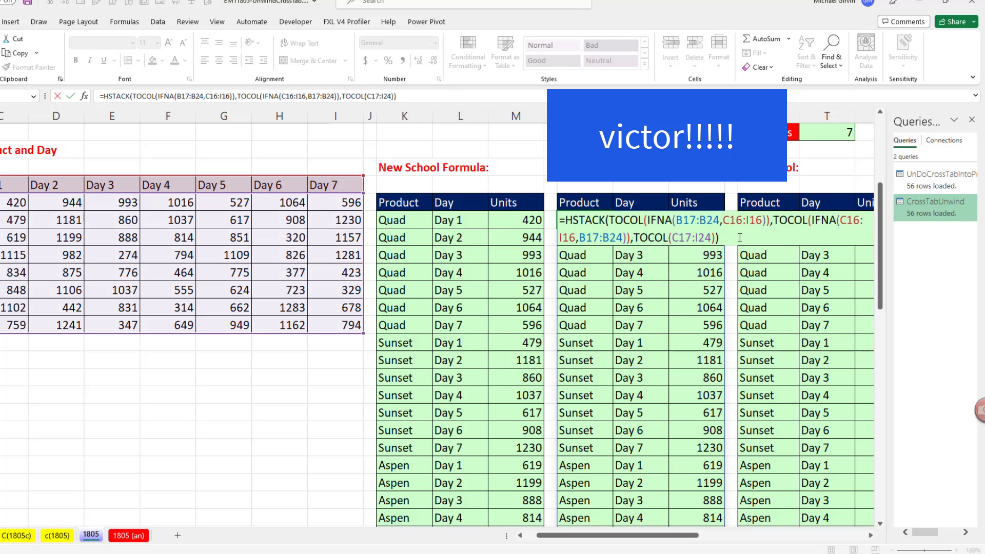